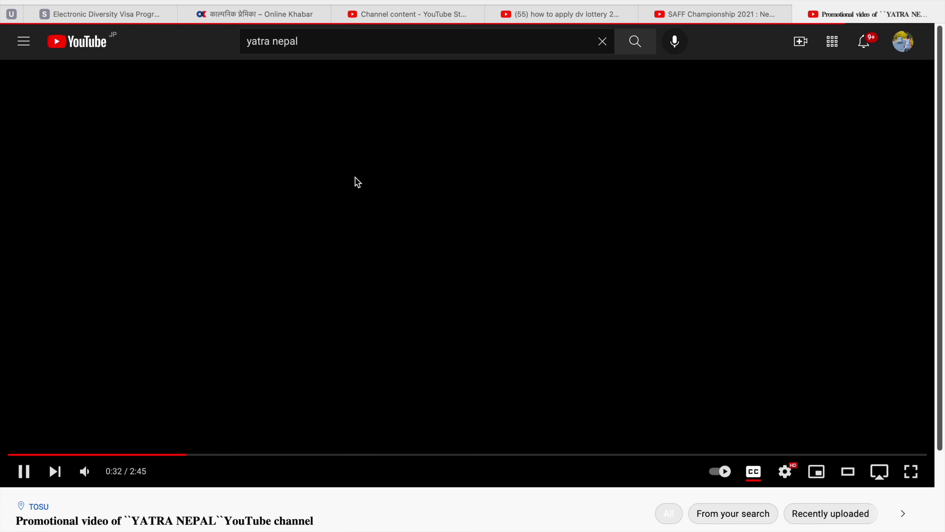
Go to the Yatra Nepal channel's uploaded videos.
{"action": "scroll", "coordinate": [152, 354], "scroll_direction": "down", "scroll_amount": 7}
{"action": "left_click", "coordinate": [84, 319]}
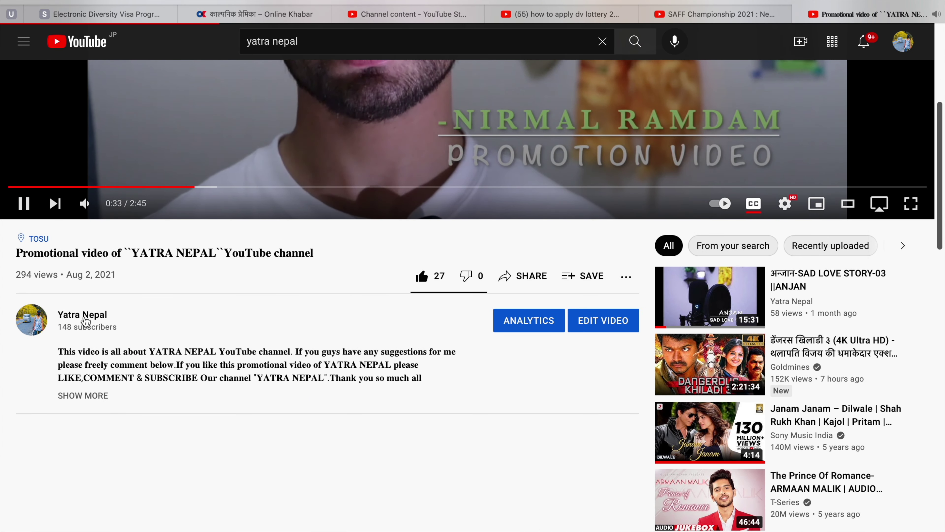
{"action": "left_click", "coordinate": [304, 266]}
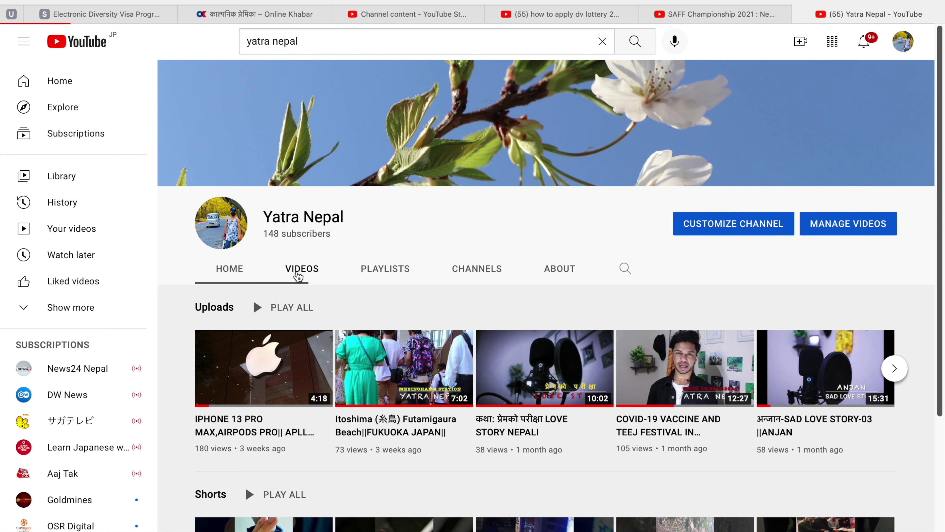
Queue the iPhone 13 Pro Max video, open its watch page and start playback.
{"action": "scroll", "coordinate": [298, 276], "scroll_direction": "down", "scroll_amount": 2}
{"action": "scroll", "coordinate": [298, 276], "scroll_direction": "down", "scroll_amount": 1}
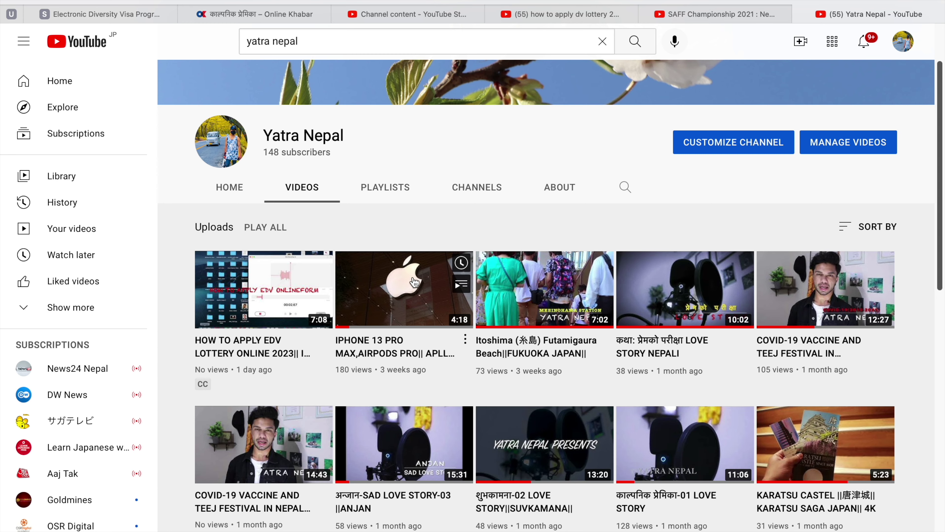
{"action": "left_click", "coordinate": [437, 294]}
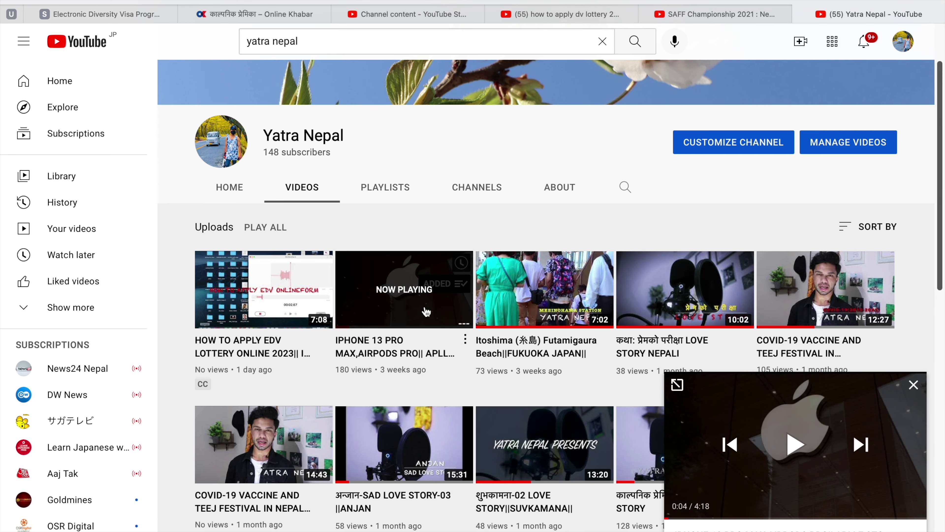
{"action": "left_click", "coordinate": [425, 311]}
{"action": "left_click", "coordinate": [462, 272]}
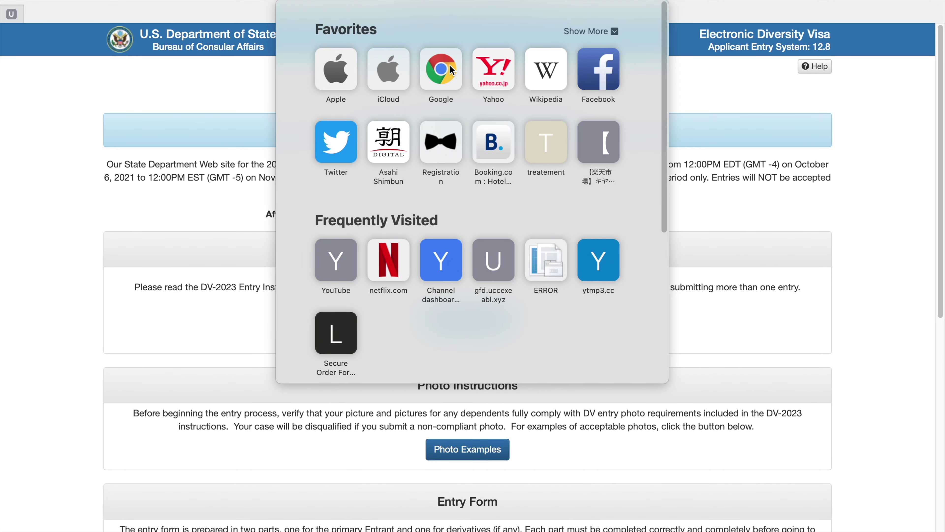
Search Google for 'edv program 2023' and open the Electronic Diversity Visa Program result.
{"action": "left_click", "coordinate": [450, 65]}
{"action": "left_click", "coordinate": [438, 268]}
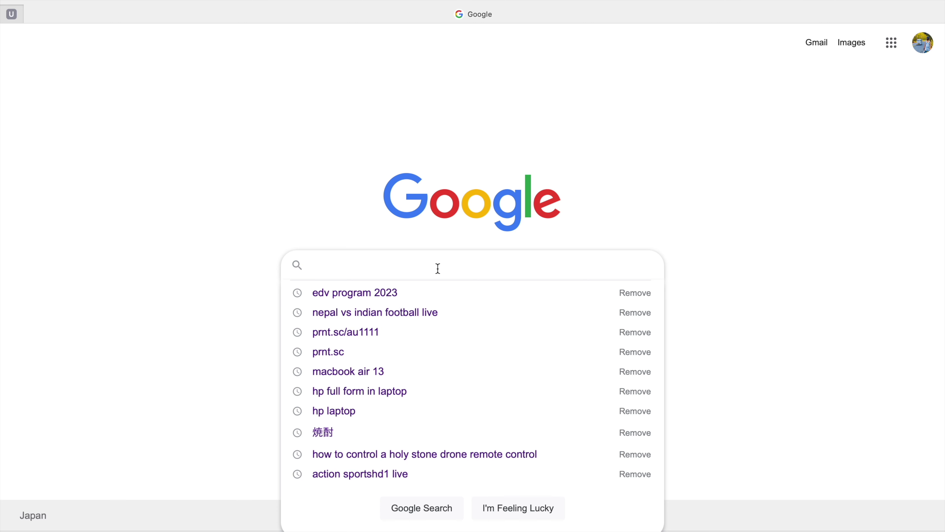
{"action": "type", "text": "evd"}
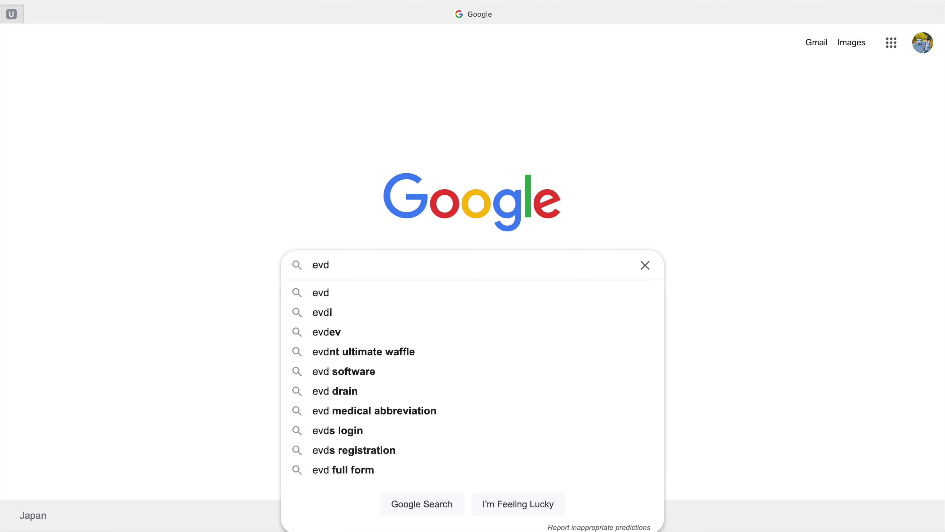
{"action": "key", "text": "BackSpace"}
{"action": "key", "text": "BackSpace"}
{"action": "type", "text": "dv"}
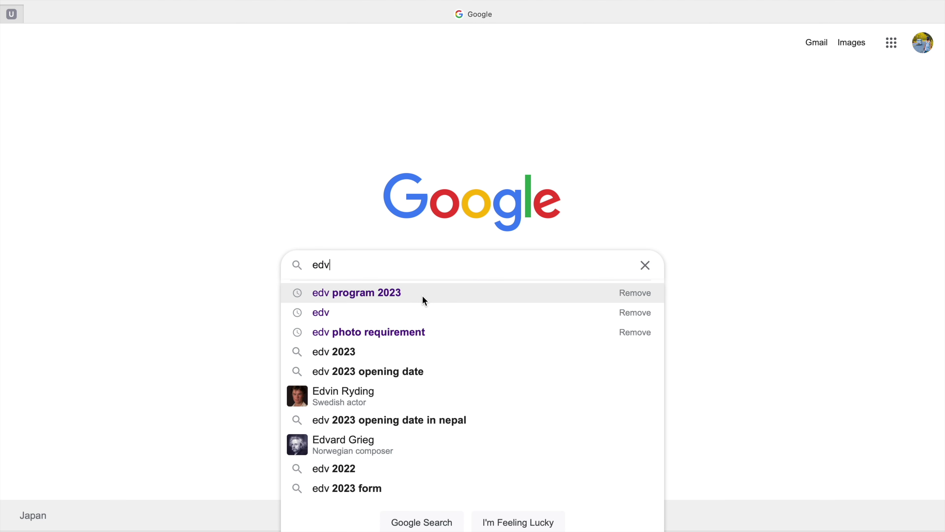
{"action": "left_click", "coordinate": [414, 292]}
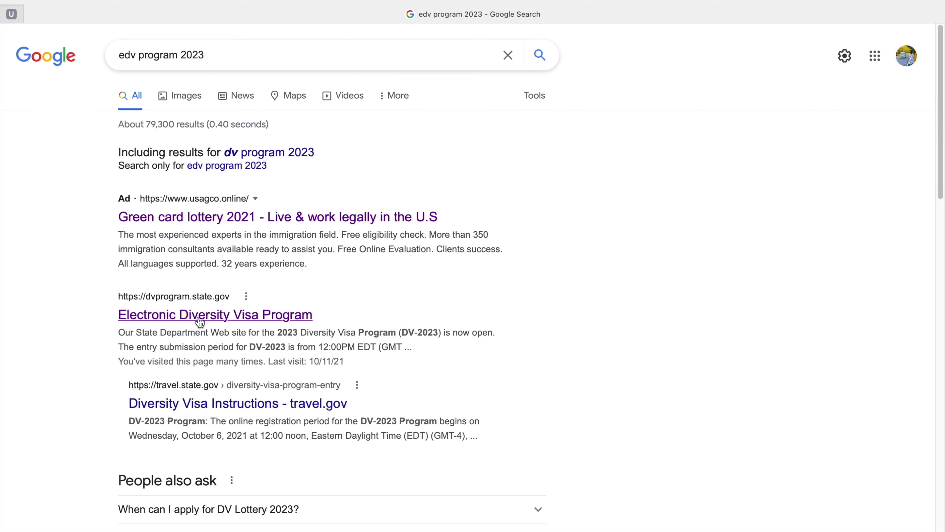
{"action": "left_click", "coordinate": [254, 318]}
Read through the eDV welcome page and begin a new DV-2023 entry.
{"action": "scroll", "coordinate": [436, 300], "scroll_direction": "down", "scroll_amount": 5}
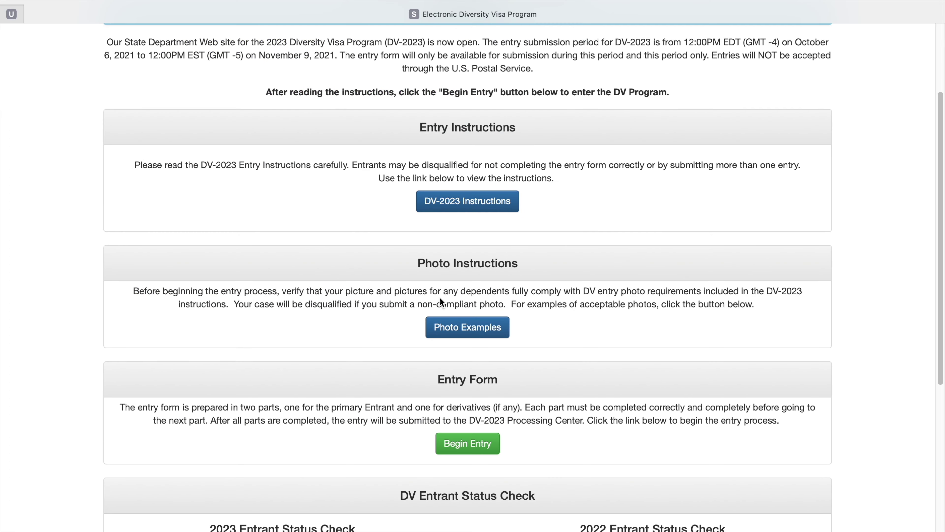
{"action": "scroll", "coordinate": [439, 300], "scroll_direction": "up", "scroll_amount": 5}
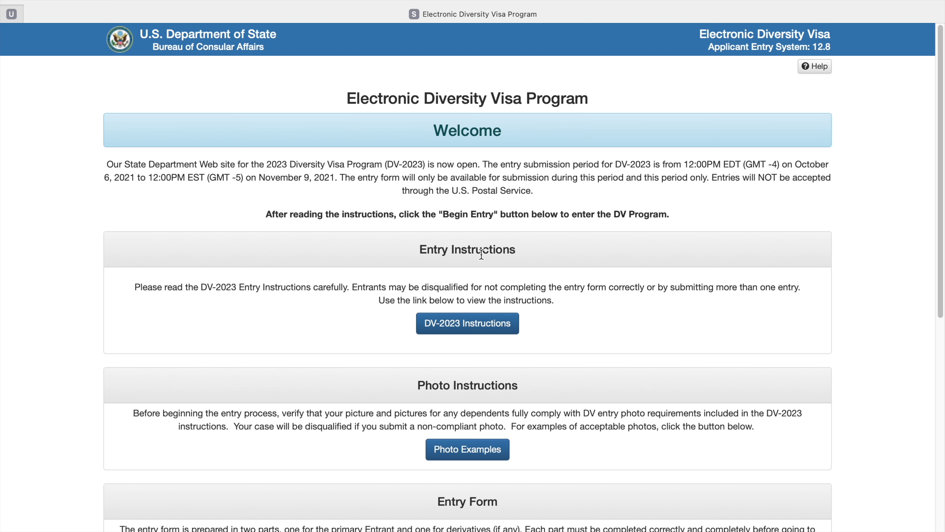
{"action": "scroll", "coordinate": [482, 465], "scroll_direction": "down", "scroll_amount": 10}
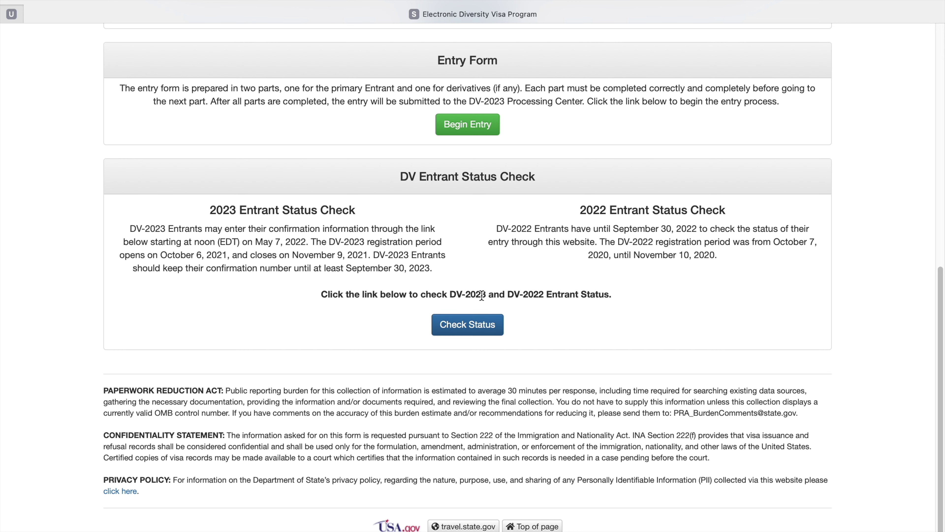
{"action": "scroll", "coordinate": [462, 334], "scroll_direction": "up", "scroll_amount": 10}
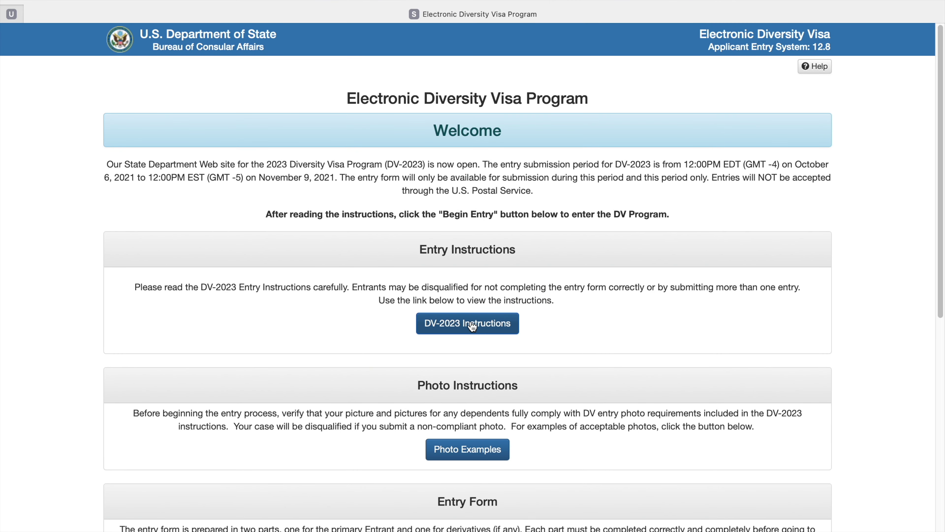
{"action": "scroll", "coordinate": [471, 322], "scroll_direction": "down", "scroll_amount": 4}
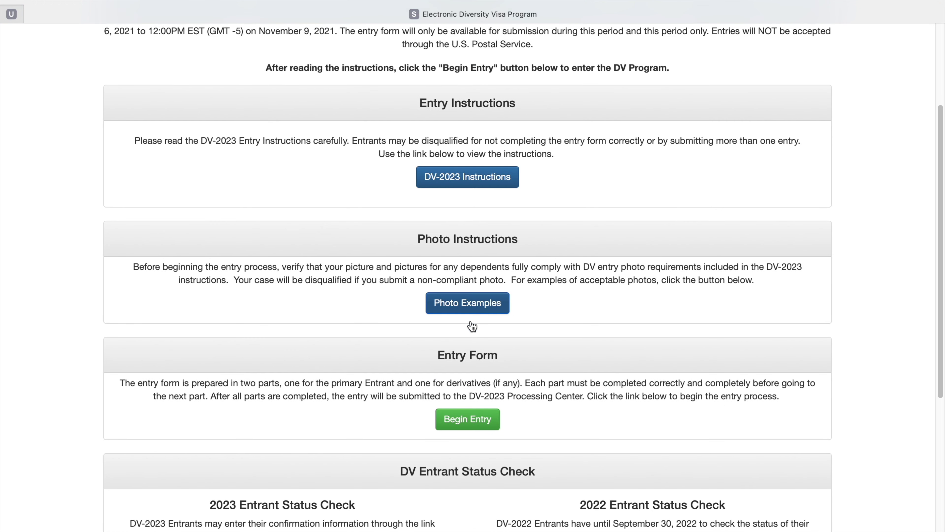
{"action": "left_click", "coordinate": [467, 420]}
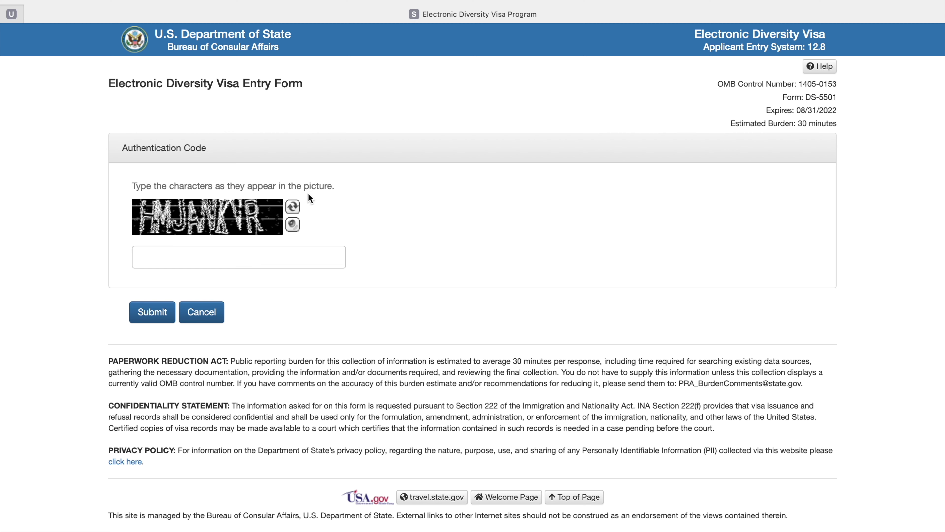
Refresh the authentication picture and submit its code, then type the new code after the rejection.
{"action": "left_click", "coordinate": [296, 207]}
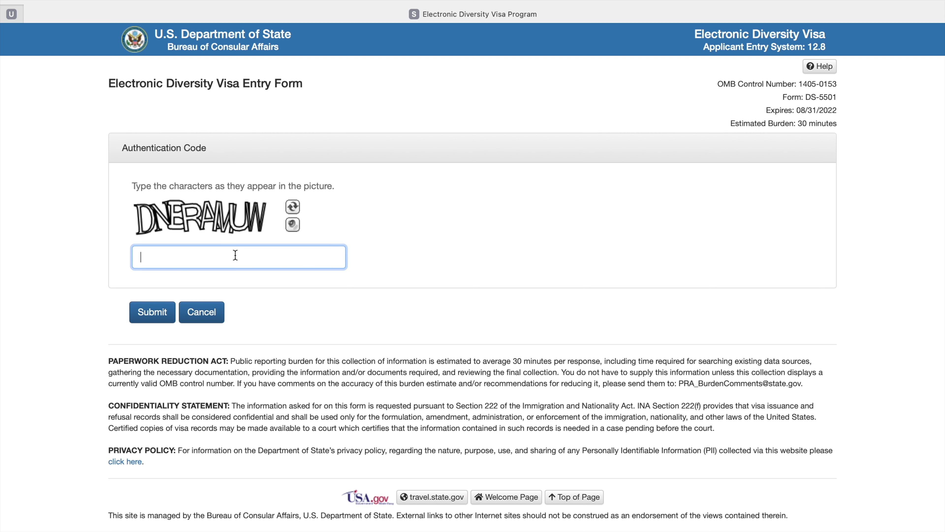
{"action": "type", "text": "DNERAMUN"}
{"action": "key", "text": "BackSpace"}
{"action": "type", "text": "W"}
{"action": "left_click", "coordinate": [145, 307]}
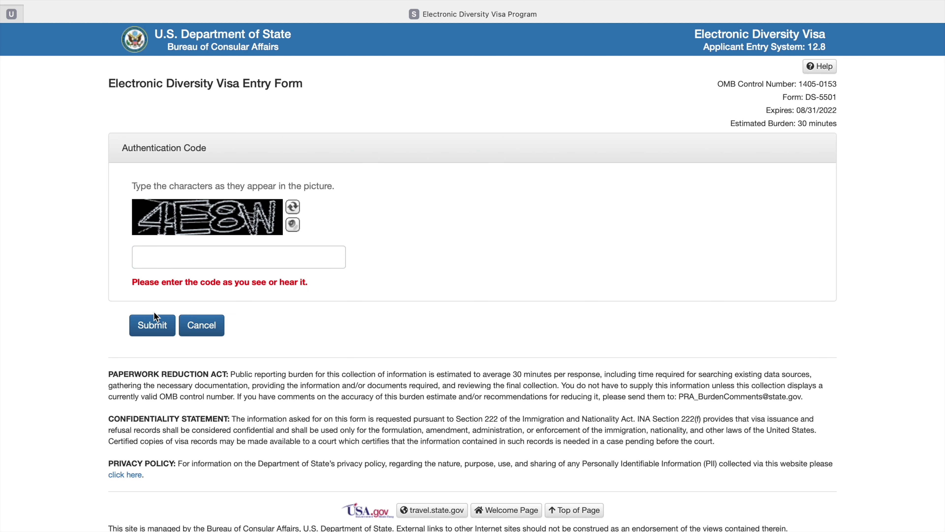
{"action": "left_click", "coordinate": [187, 253]}
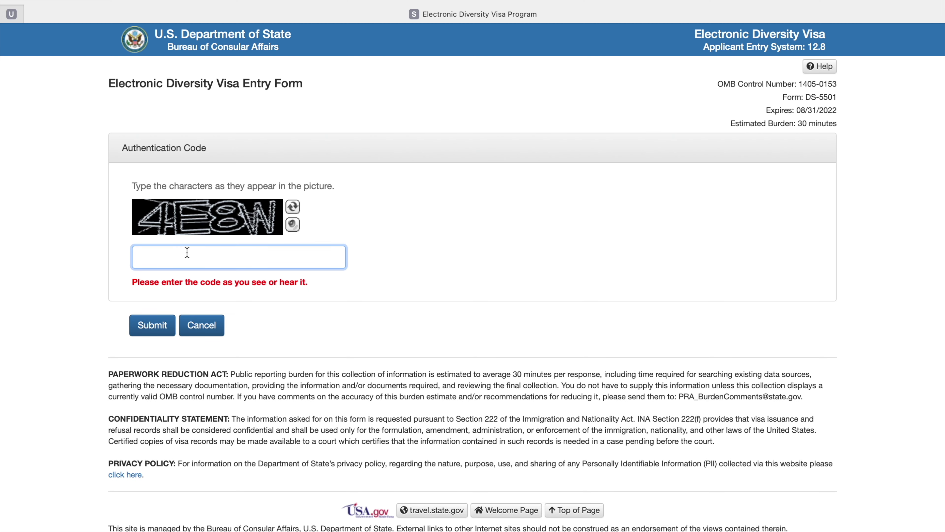
{"action": "type", "text": "4E8W"}
Submit the code and enter the entrant's last and first names, marking no middle name.
{"action": "left_click", "coordinate": [154, 325]}
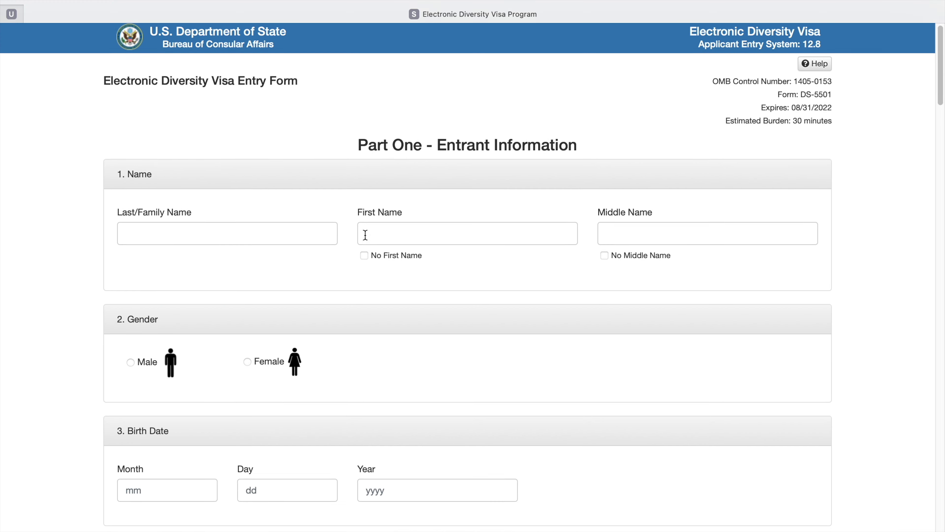
{"action": "scroll", "coordinate": [359, 223], "scroll_direction": "down", "scroll_amount": 20}
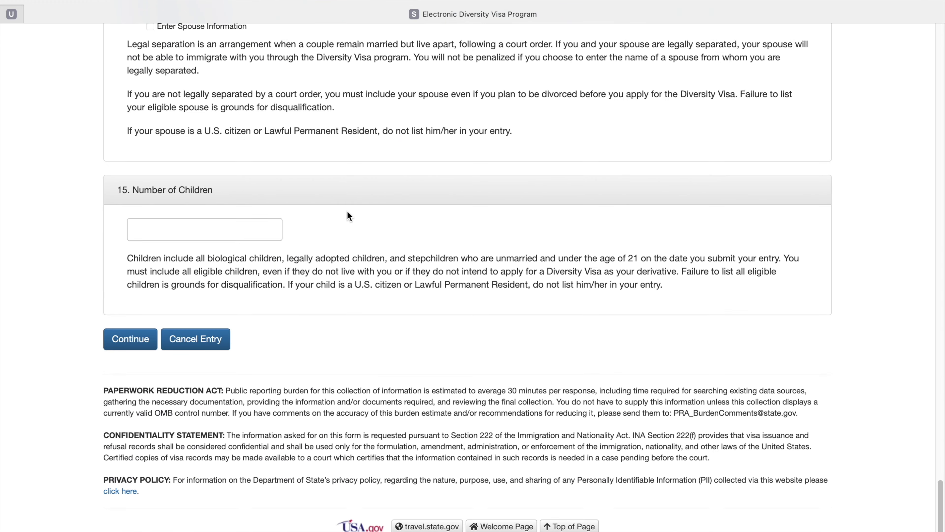
{"action": "scroll", "coordinate": [347, 210], "scroll_direction": "up", "scroll_amount": 20}
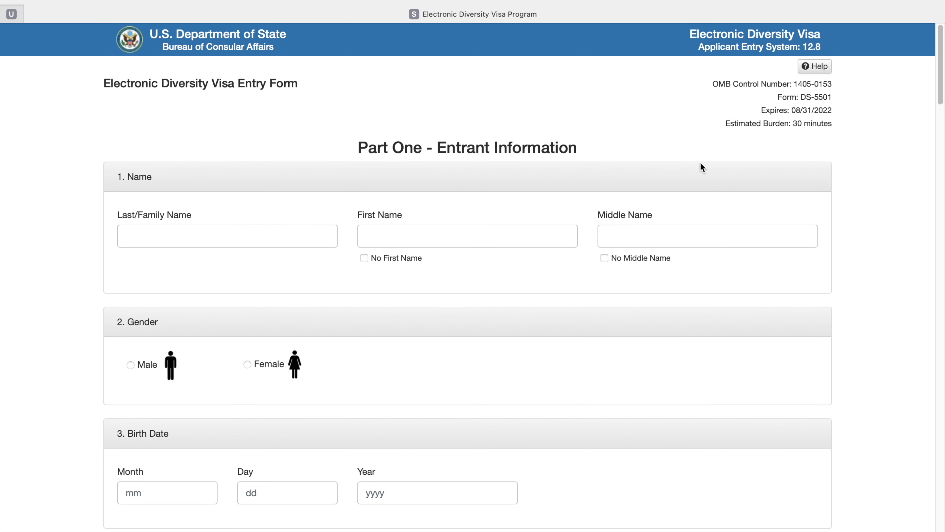
{"action": "left_click", "coordinate": [177, 234]}
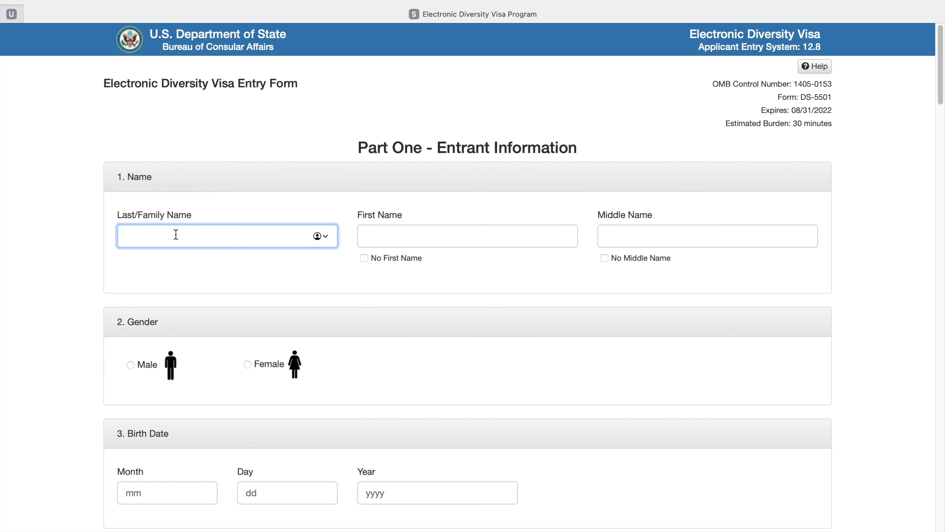
{"action": "left_click", "coordinate": [377, 242]}
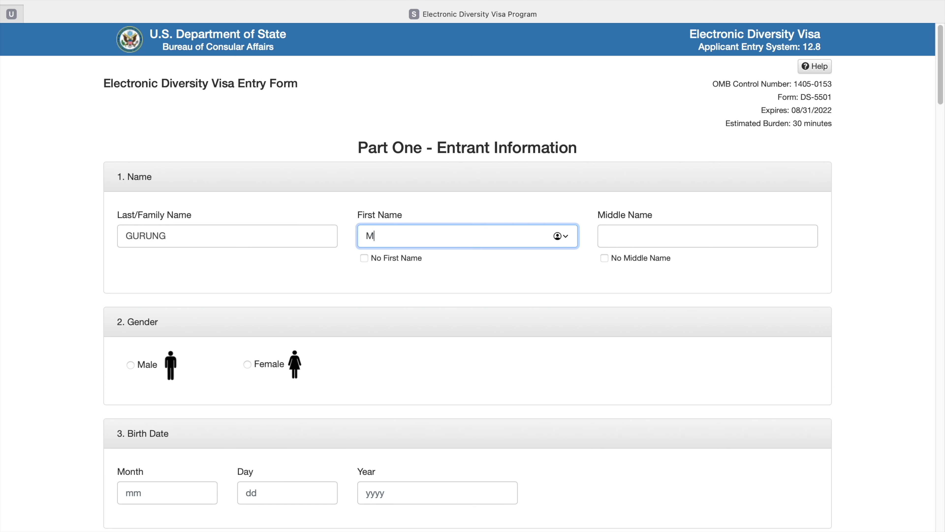
{"action": "left_click", "coordinate": [605, 257]}
Set the entrant's gender to Female.
{"action": "scroll", "coordinate": [340, 314], "scroll_direction": "down", "scroll_amount": 2}
{"action": "scroll", "coordinate": [339, 312], "scroll_direction": "down", "scroll_amount": 1}
{"action": "left_click", "coordinate": [248, 266]}
{"action": "scroll", "coordinate": [249, 268], "scroll_direction": "down", "scroll_amount": 2}
{"action": "scroll", "coordinate": [249, 260], "scroll_direction": "down", "scroll_amount": 4}
Enter the birth date as 02/12/2000.
{"action": "left_click", "coordinate": [169, 210]}
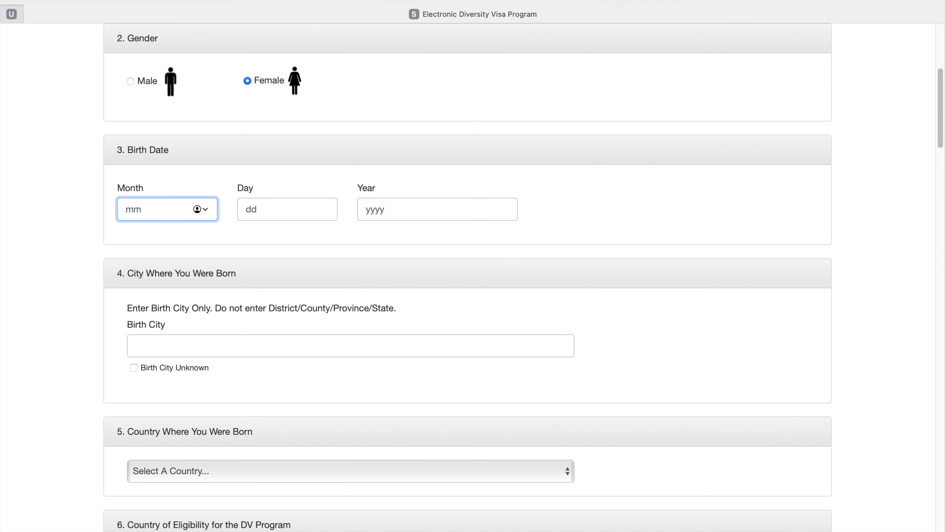
{"action": "mouse_move", "coordinate": [22, 530]}
{"action": "type", "text": "02"}
{"action": "left_click", "coordinate": [264, 213]}
{"action": "type", "text": "12"}
{"action": "left_click", "coordinate": [372, 206]}
{"action": "type", "text": "2000"}
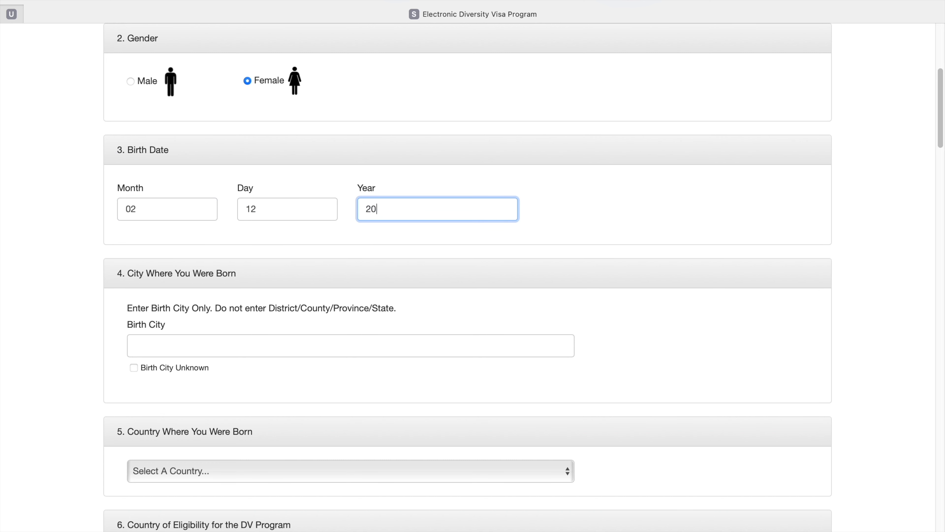
Fill in the birth city and choose Nepal as the country of birth.
{"action": "left_click", "coordinate": [183, 348]}
{"action": "type", "text": "POKHARA"}
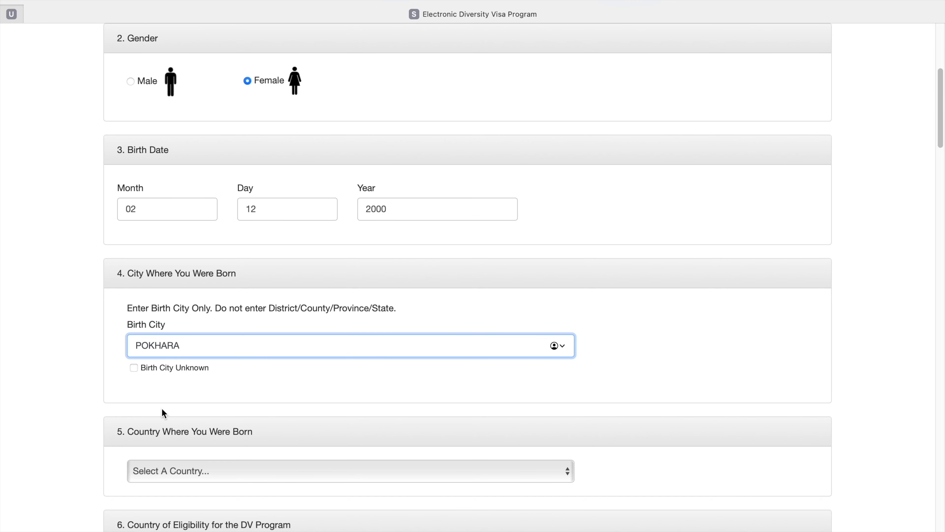
{"action": "scroll", "coordinate": [161, 407], "scroll_direction": "down", "scroll_amount": 4}
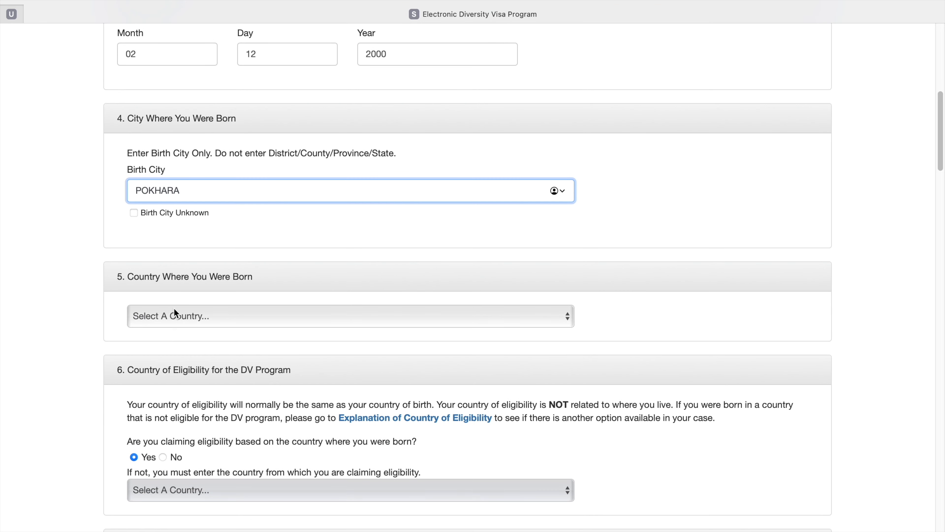
{"action": "left_click", "coordinate": [175, 314]}
{"action": "type", "text": "n"}
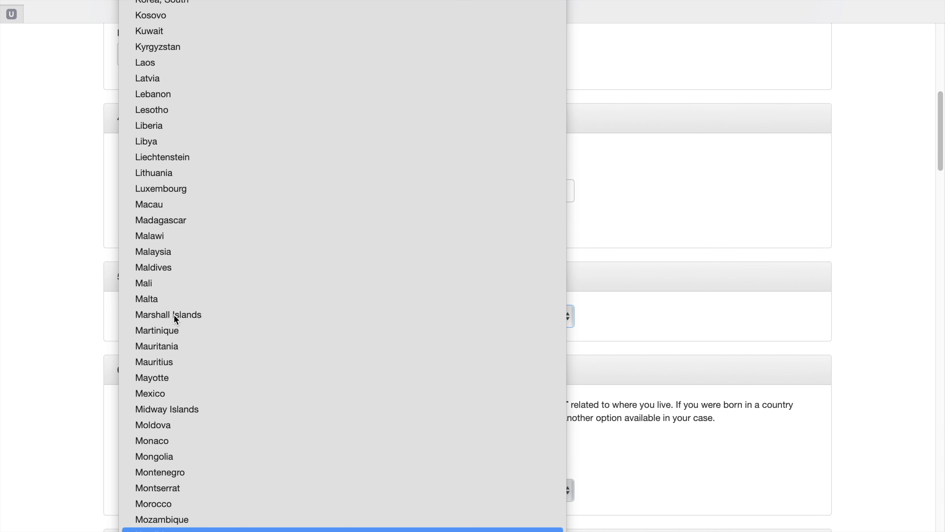
{"action": "scroll", "coordinate": [175, 320], "scroll_direction": "down", "scroll_amount": 8}
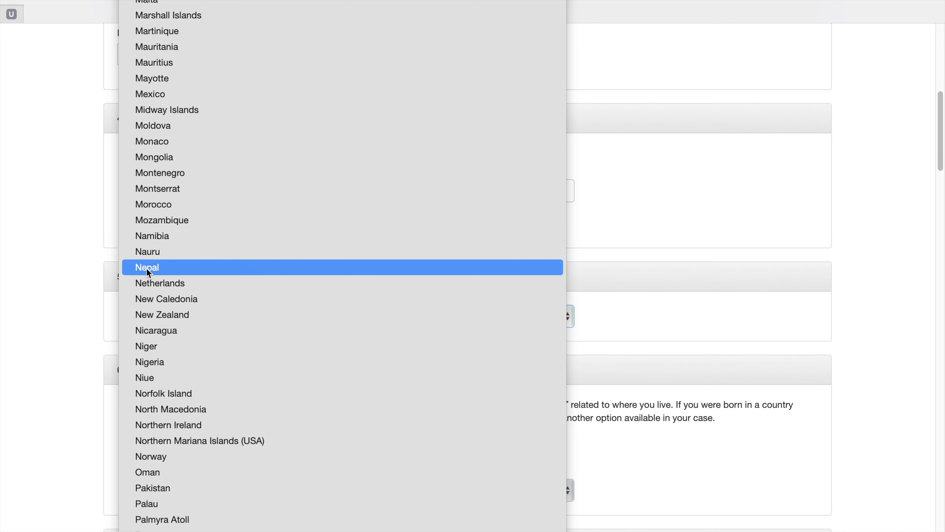
{"action": "left_click", "coordinate": [146, 268]}
{"action": "scroll", "coordinate": [144, 266], "scroll_direction": "down", "scroll_amount": 10}
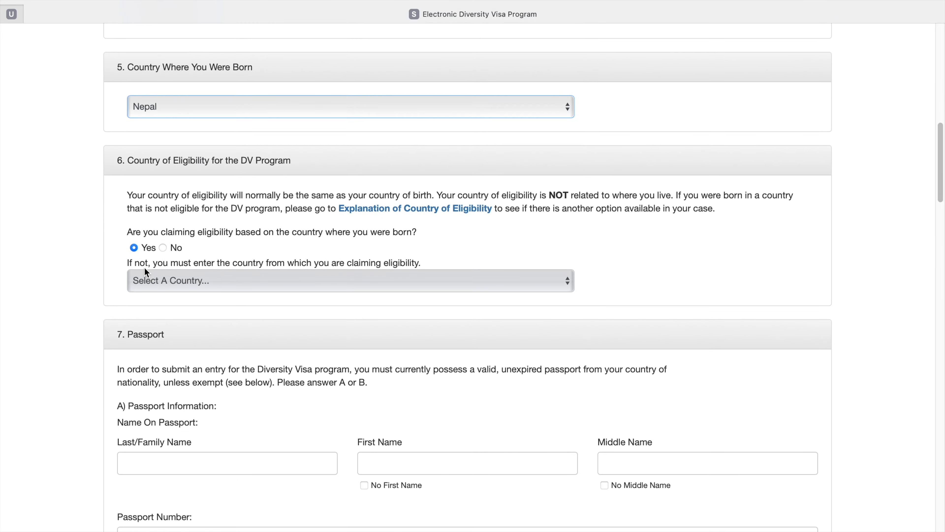
Enter the passport holder's last and first names, marking no middle name.
{"action": "left_click", "coordinate": [157, 222]}
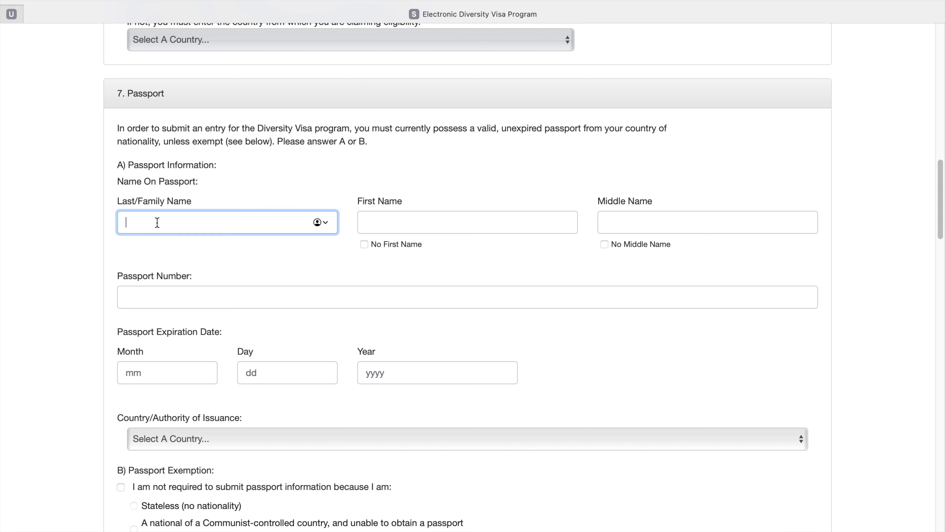
{"action": "left_click", "coordinate": [392, 216]}
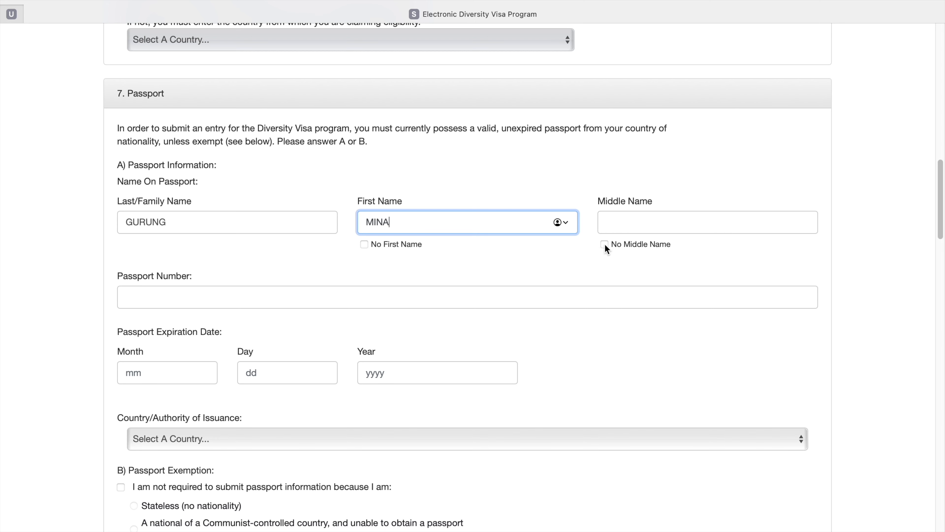
{"action": "left_click", "coordinate": [604, 244]}
{"action": "scroll", "coordinate": [375, 253], "scroll_direction": "down", "scroll_amount": 4}
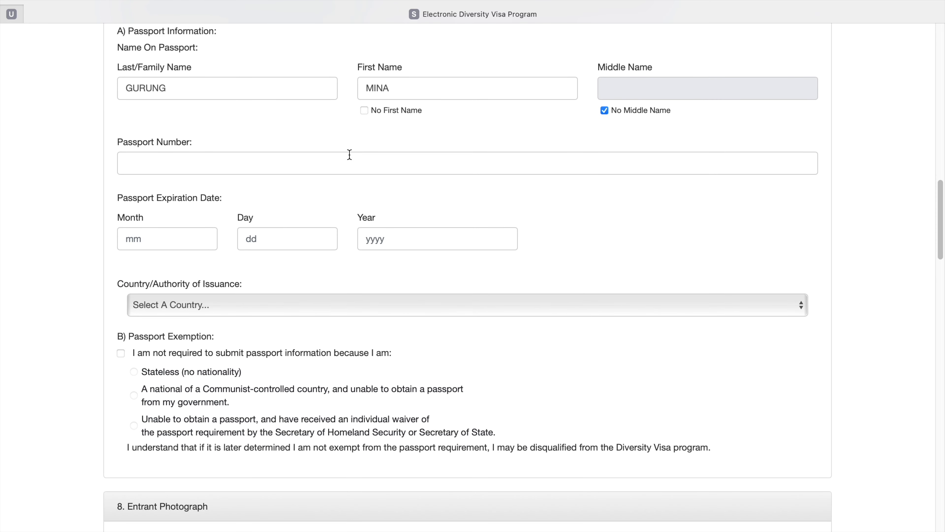
Enter the passport number and its expiration date 12/21/2028.
{"action": "left_click", "coordinate": [350, 155]}
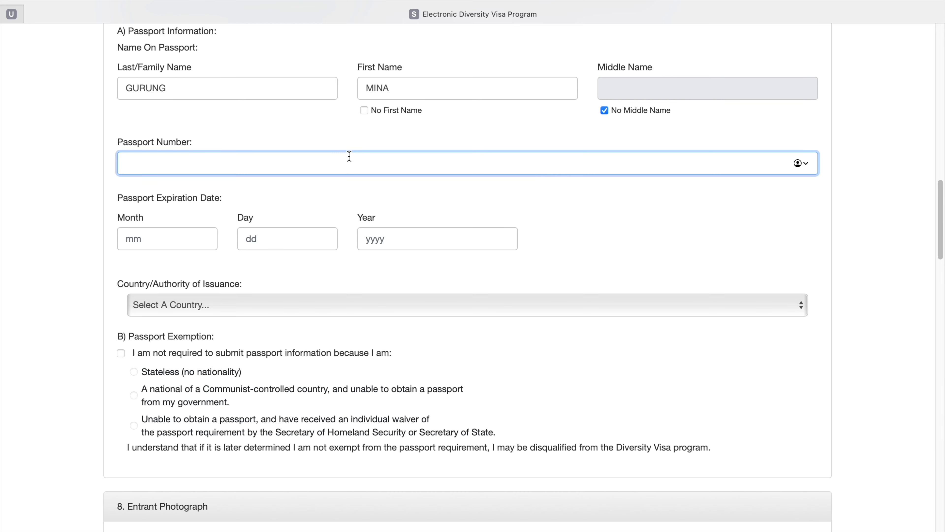
{"action": "scroll", "coordinate": [178, 228], "scroll_direction": "down", "scroll_amount": 5}
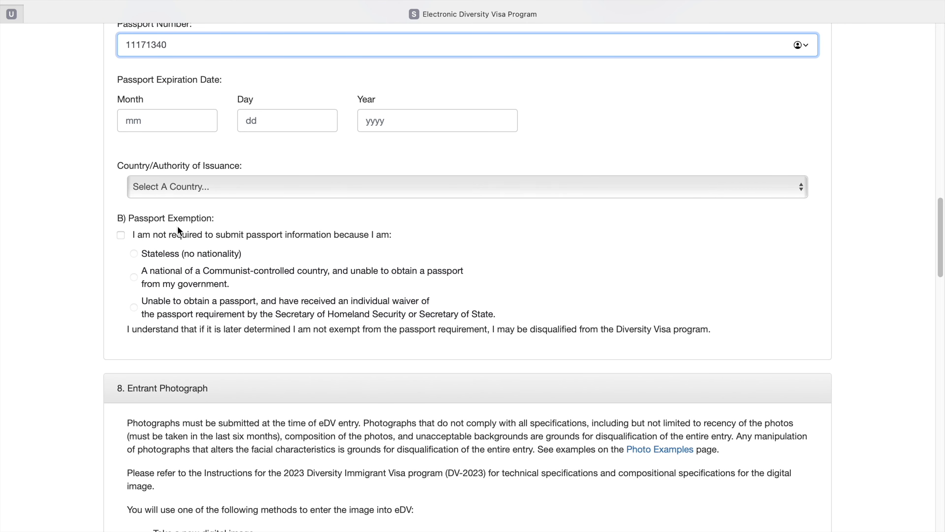
{"action": "scroll", "coordinate": [181, 264], "scroll_direction": "up", "scroll_amount": 2}
{"action": "left_click", "coordinate": [161, 163]}
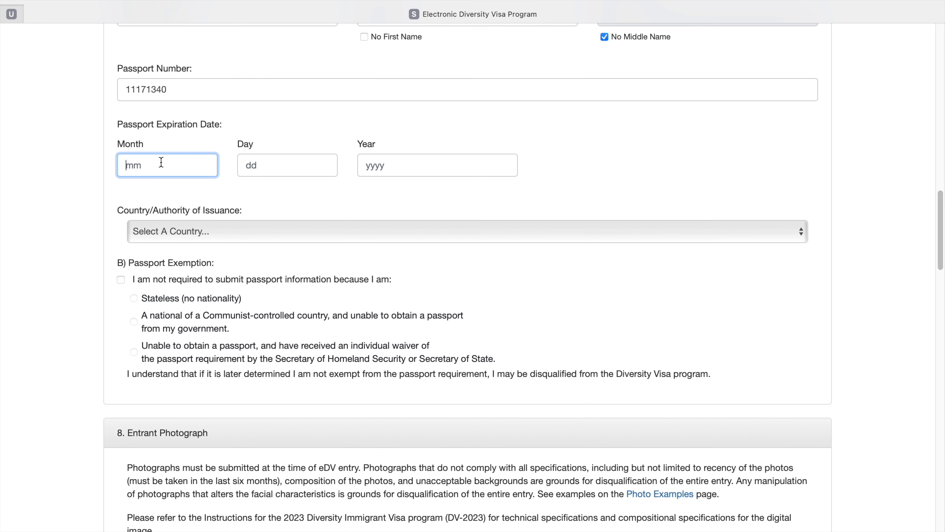
{"action": "type", "text": "12"}
{"action": "left_click", "coordinate": [268, 167]}
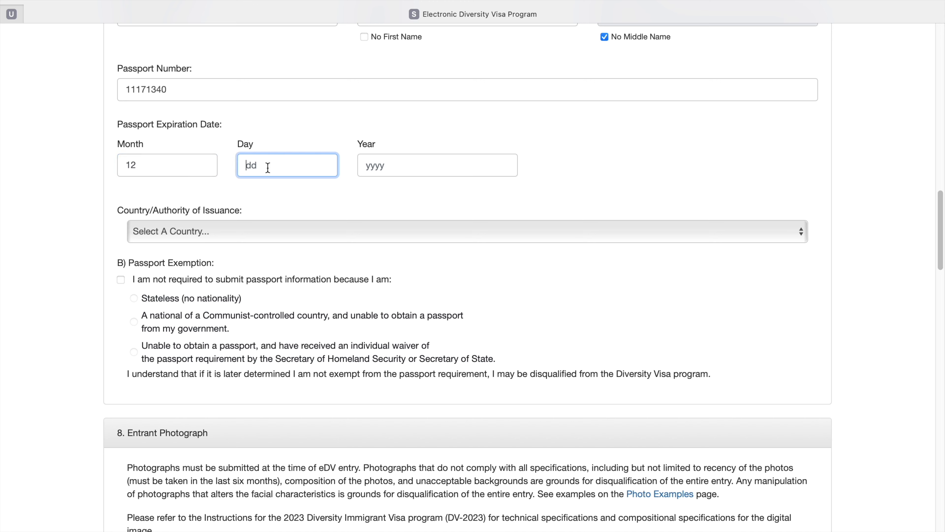
{"action": "type", "text": "21"}
{"action": "left_click", "coordinate": [396, 168]}
{"action": "type", "text": "2028"}
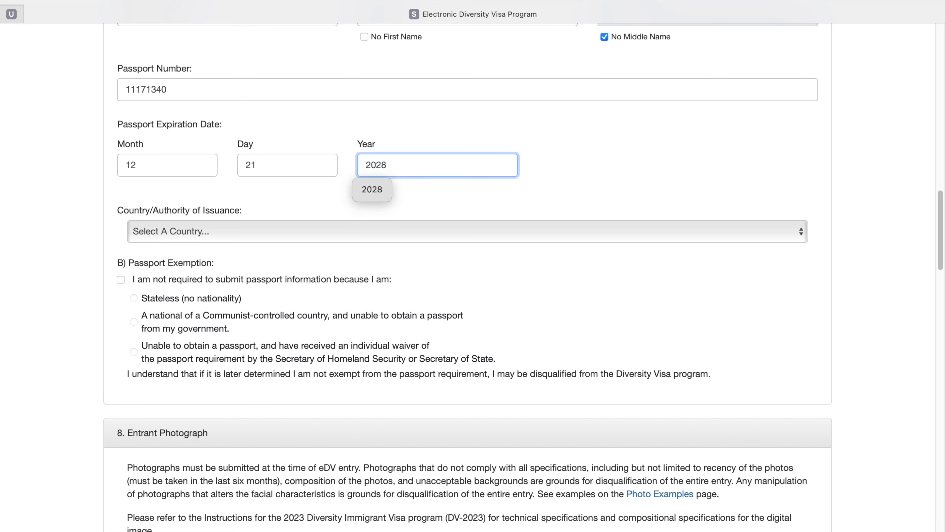
{"action": "scroll", "coordinate": [387, 173], "scroll_direction": "down", "scroll_amount": 5}
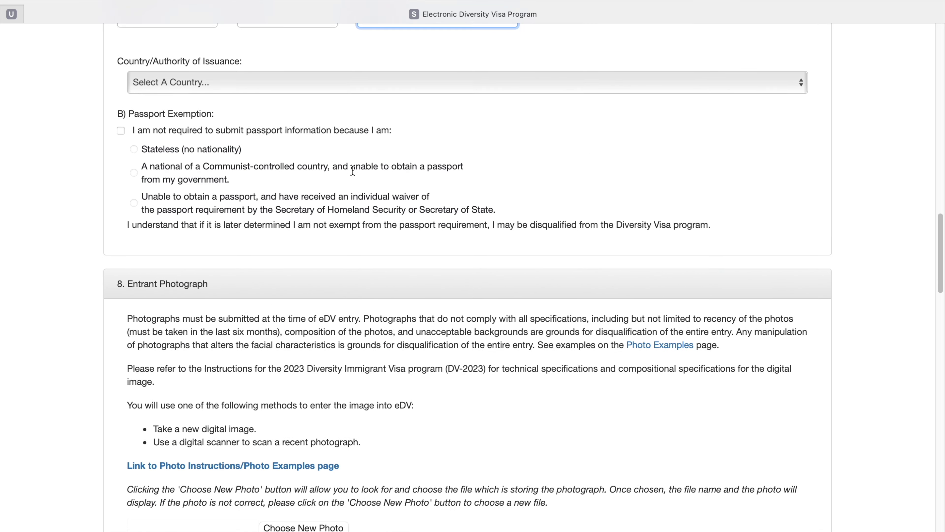
{"action": "scroll", "coordinate": [352, 170], "scroll_direction": "up", "scroll_amount": 1}
Choose Nepal as the passport's country of issuance.
{"action": "left_click", "coordinate": [304, 105]}
{"action": "type", "text": "no"}
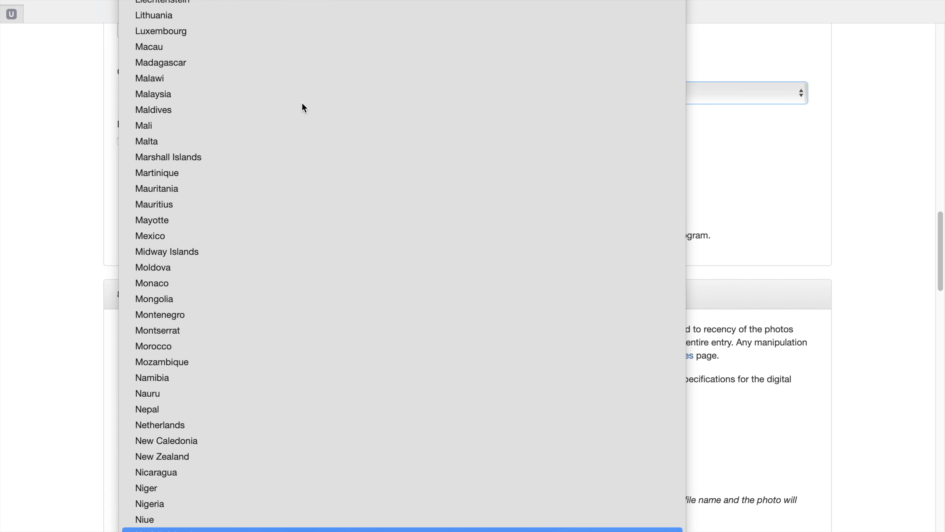
{"action": "left_click", "coordinate": [168, 409]}
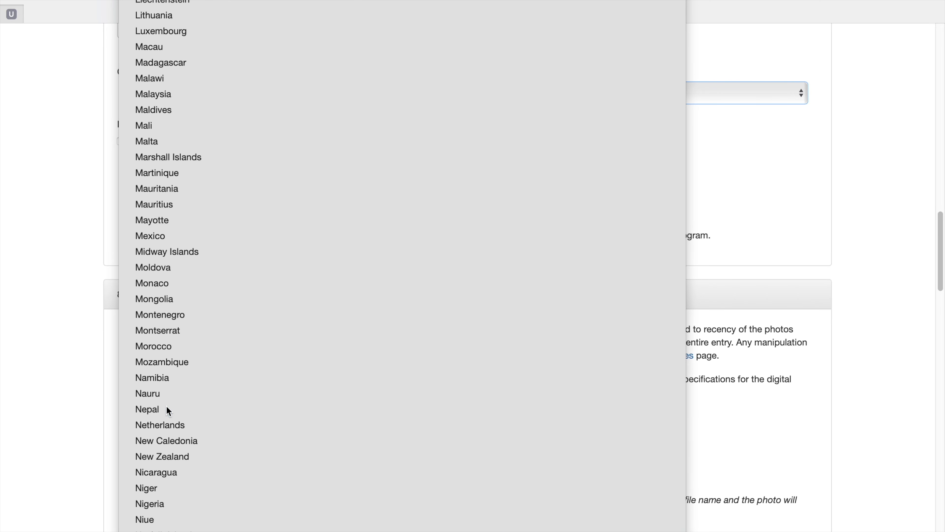
{"action": "scroll", "coordinate": [166, 405], "scroll_direction": "down", "scroll_amount": 7}
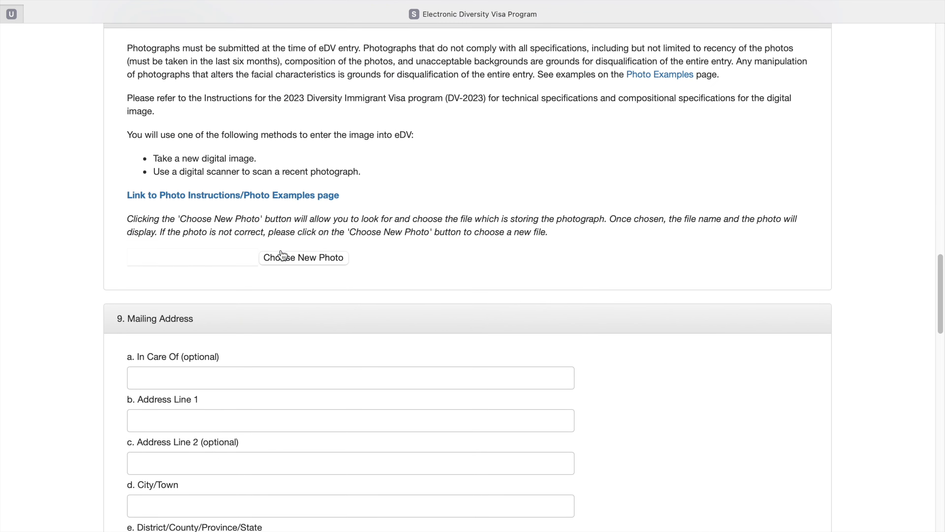
Upload 'cropped-final photo .jpg' from the Desktop as the entrant photograph.
{"action": "left_click", "coordinate": [282, 255]}
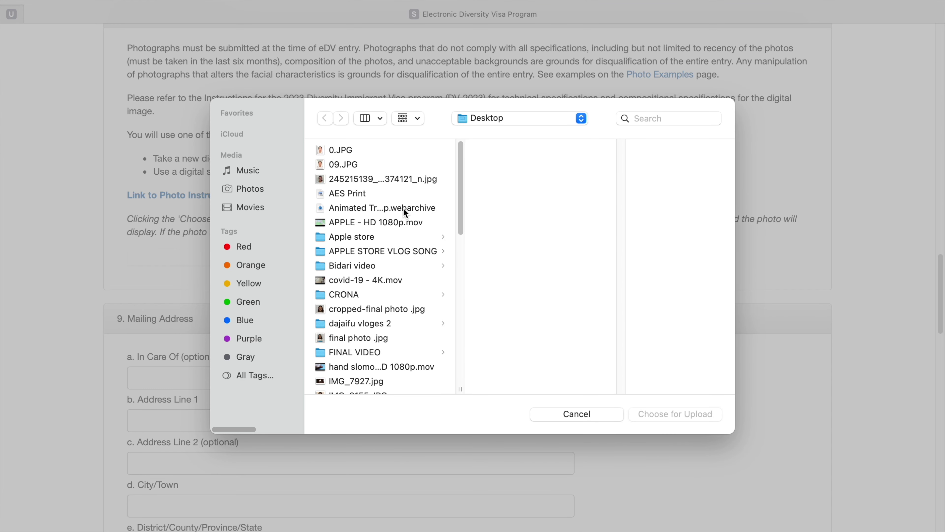
{"action": "scroll", "coordinate": [405, 212], "scroll_direction": "down", "scroll_amount": 3}
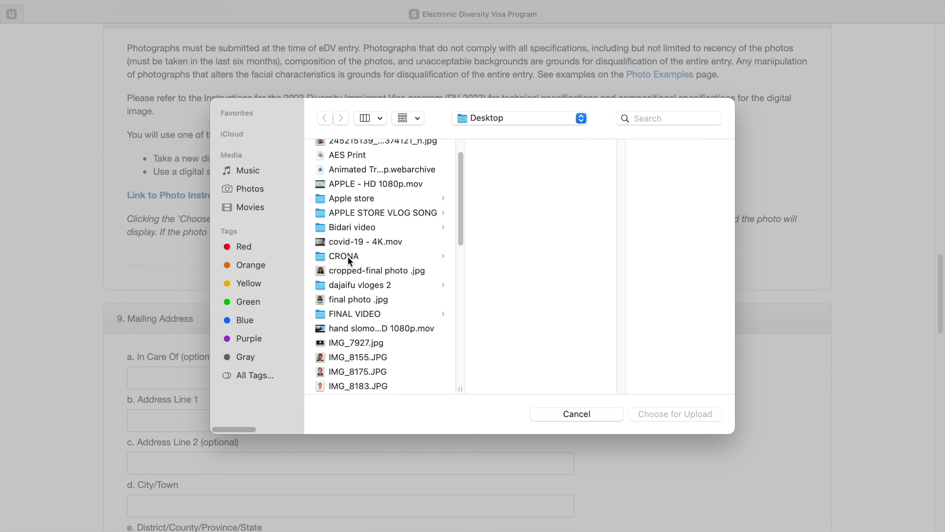
{"action": "left_click", "coordinate": [363, 272]}
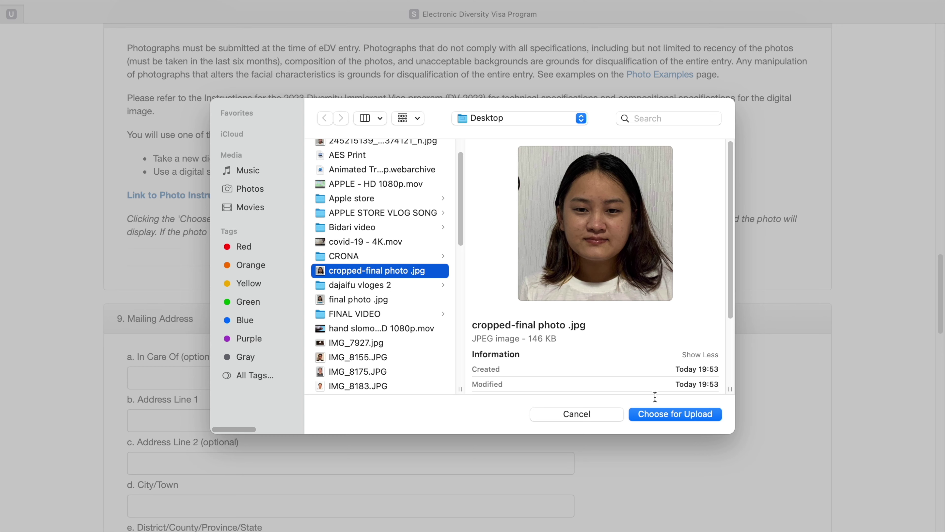
{"action": "left_click", "coordinate": [679, 416]}
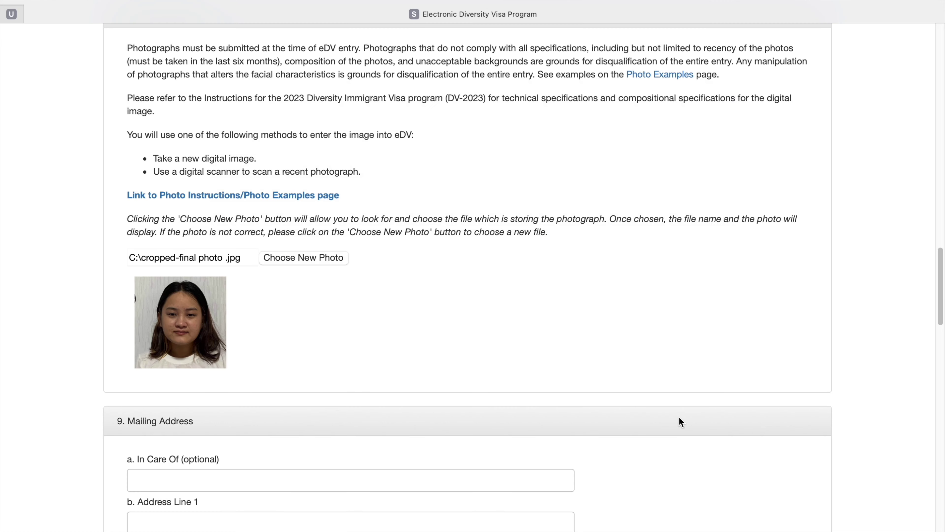
{"action": "scroll", "coordinate": [387, 311], "scroll_direction": "down", "scroll_amount": 5}
{"action": "scroll", "coordinate": [387, 306], "scroll_direction": "down", "scroll_amount": 2}
Fill in the mailing address line, city, district and postal code.
{"action": "left_click", "coordinate": [169, 304]}
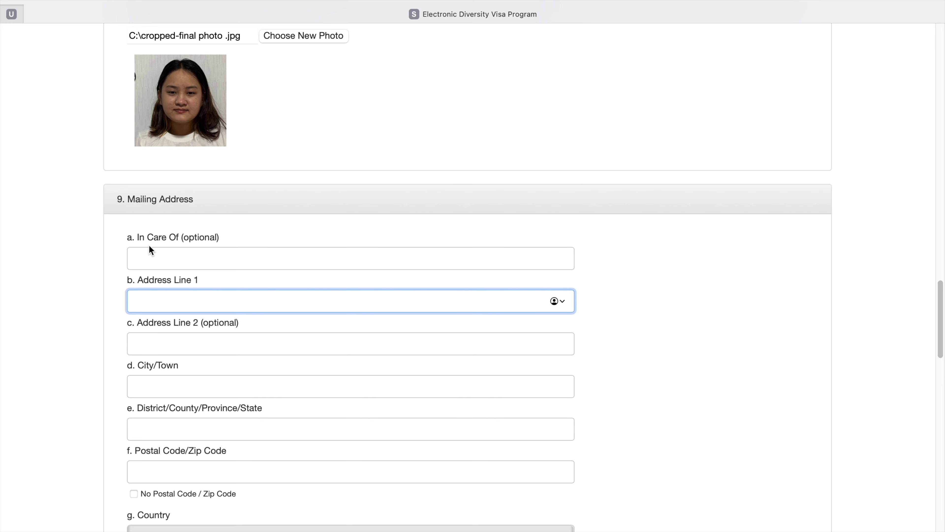
{"action": "scroll", "coordinate": [150, 247], "scroll_direction": "down", "scroll_amount": 1}
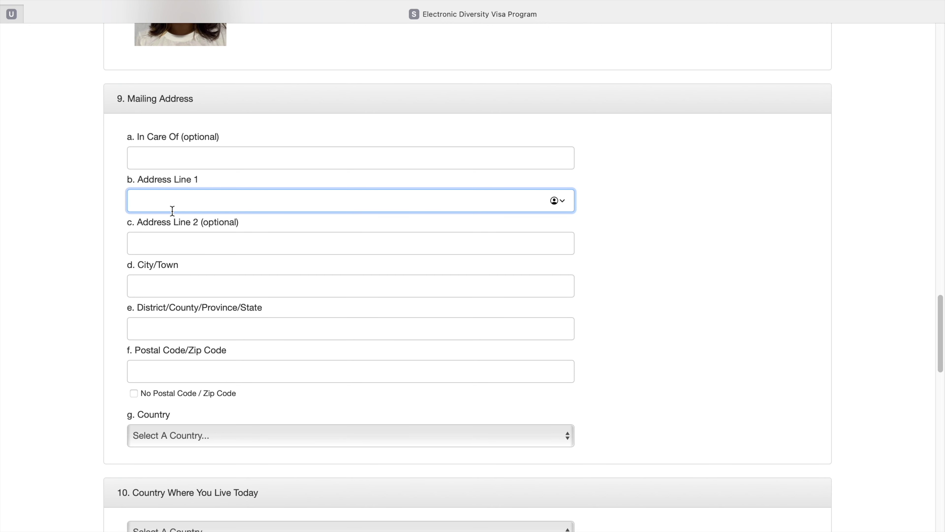
{"action": "type", "text": "POKHARA MUNICIPA"}
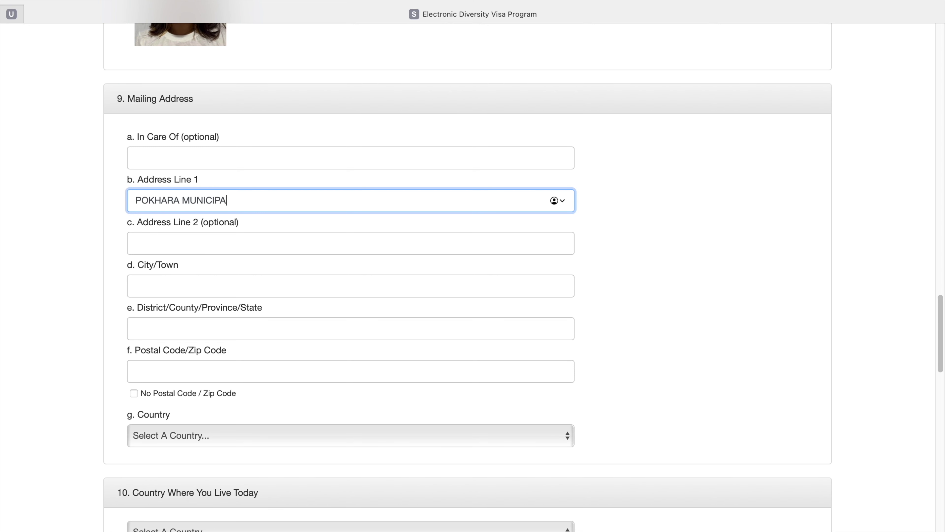
{"action": "type", "text": "LITY-33"}
{"action": "left_click", "coordinate": [156, 285]}
{"action": "type", "text": "POKHARA"}
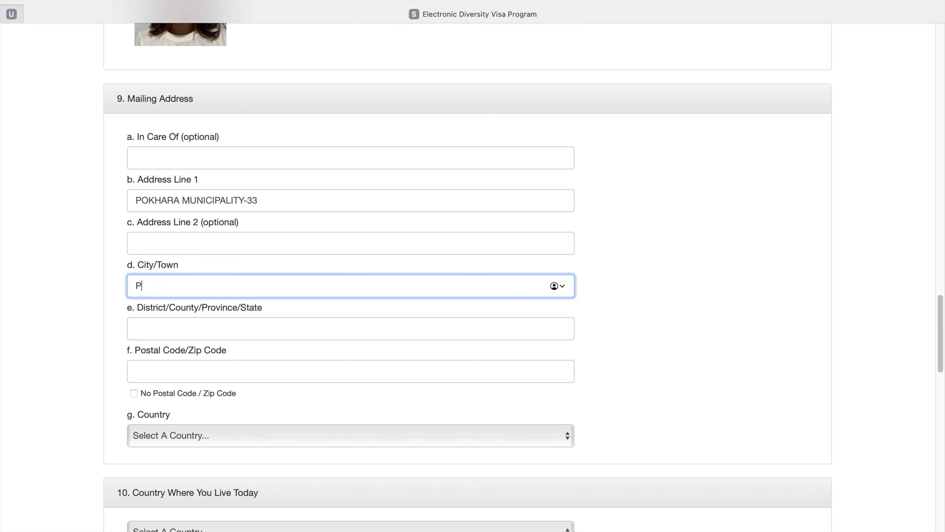
{"action": "left_click", "coordinate": [139, 332]}
{"action": "type", "text": "KASKI"}
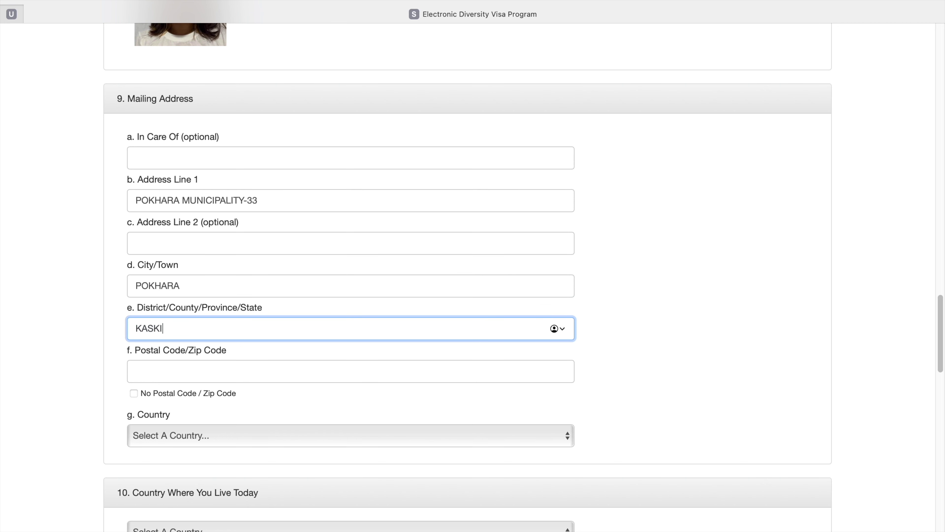
{"action": "left_click", "coordinate": [148, 367]}
{"action": "type", "text": "33700"}
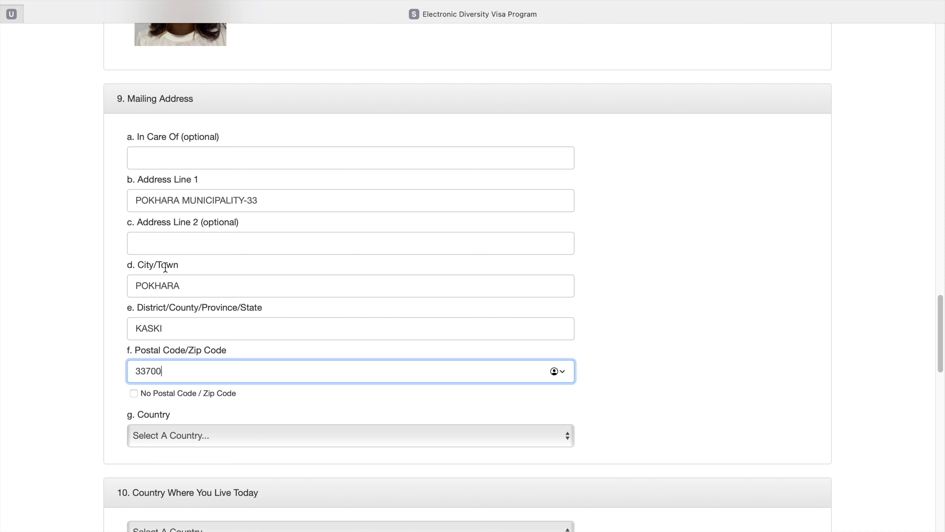
{"action": "scroll", "coordinate": [166, 274], "scroll_direction": "down", "scroll_amount": 5}
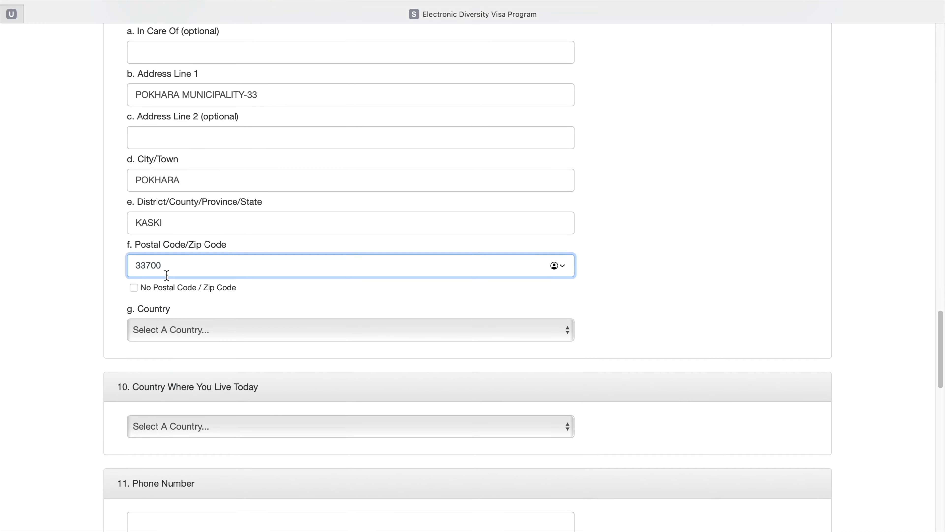
Set the mailing address country to Nepal.
{"action": "left_click", "coordinate": [167, 286]}
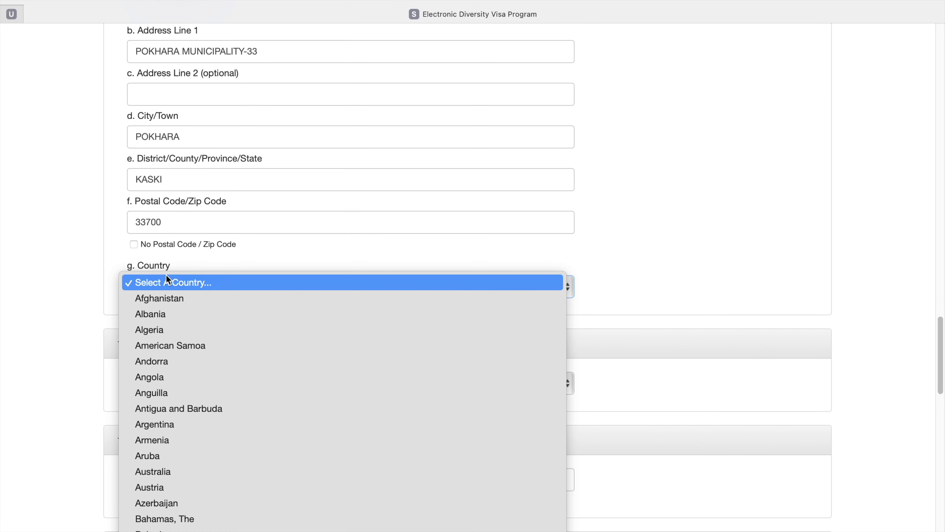
{"action": "type", "text": "no"}
{"action": "scroll", "coordinate": [166, 274], "scroll_direction": "down", "scroll_amount": 4}
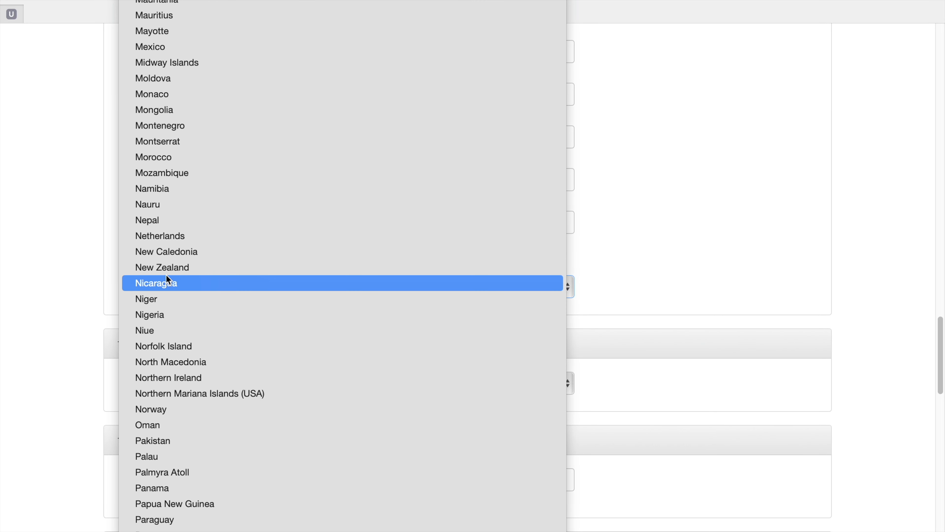
{"action": "scroll", "coordinate": [165, 275], "scroll_direction": "up", "scroll_amount": 4}
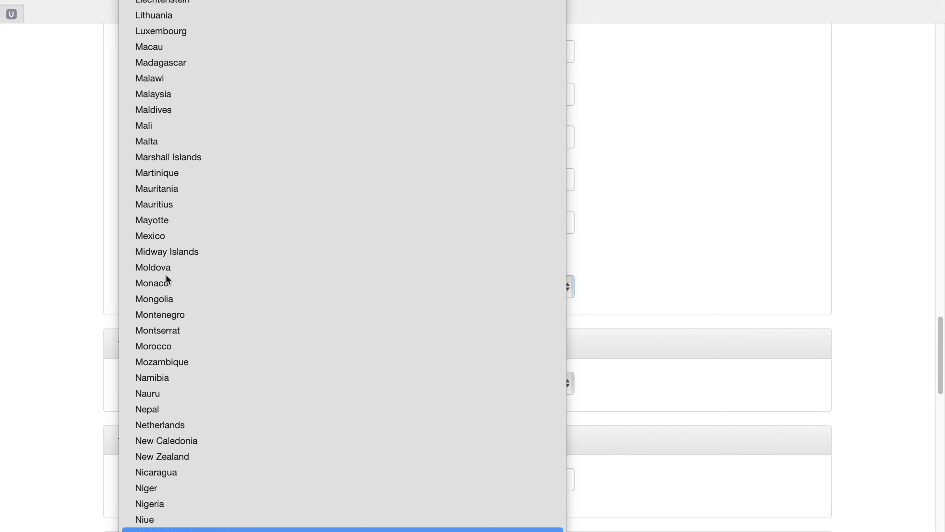
{"action": "left_click", "coordinate": [156, 409]}
{"action": "scroll", "coordinate": [157, 413], "scroll_direction": "down", "scroll_amount": 3}
{"action": "left_click", "coordinate": [215, 221]}
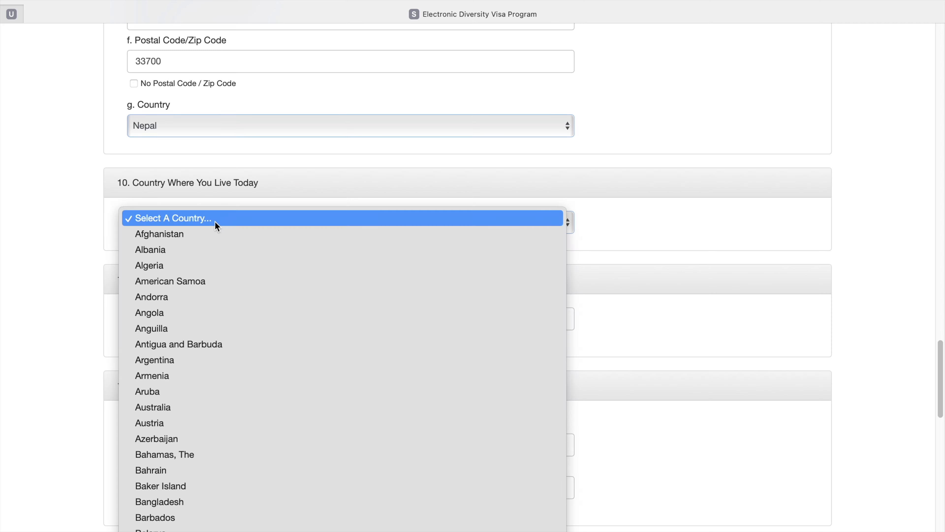
Choose Japan as the country where the entrant lives today.
{"action": "type", "text": "jo"}
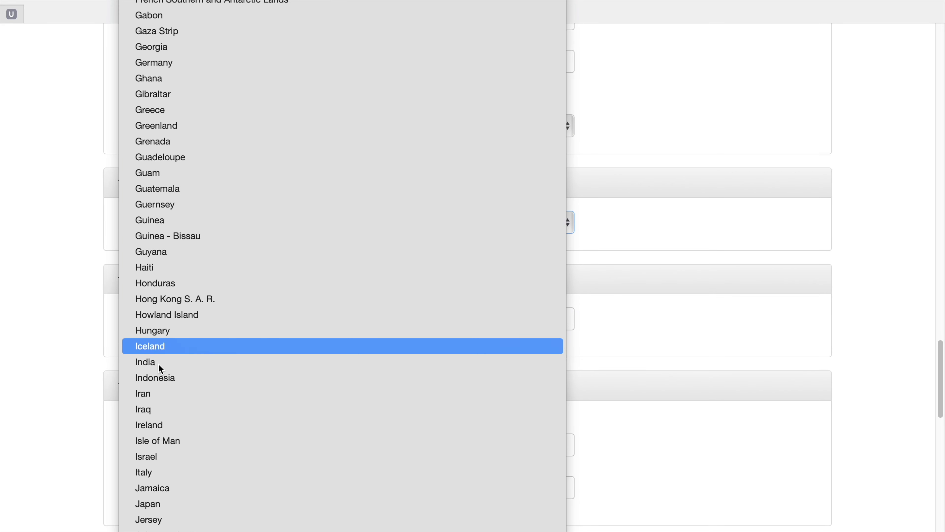
{"action": "left_click", "coordinate": [161, 505]}
{"action": "scroll", "coordinate": [160, 506], "scroll_direction": "down", "scroll_amount": 6}
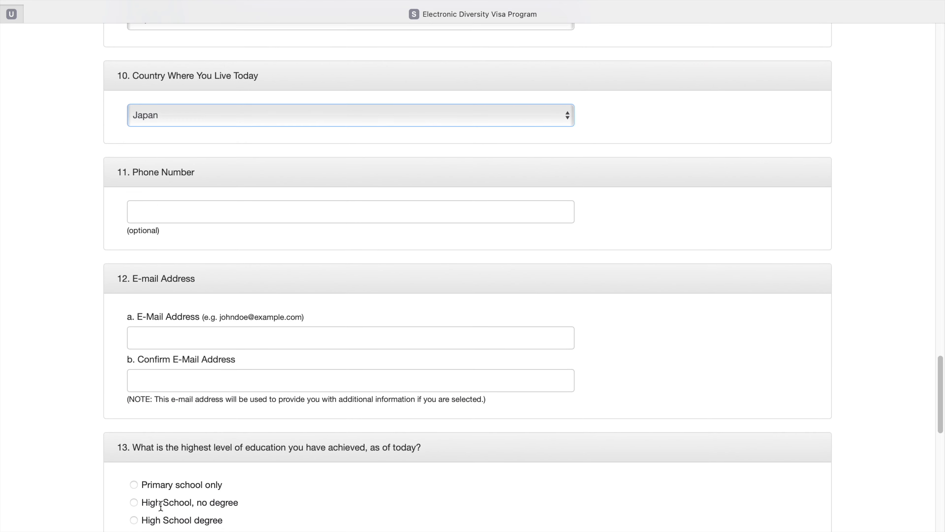
Enter the entrant's e-mail address and a matching confirmation, correcting typos.
{"action": "left_click", "coordinate": [161, 337]}
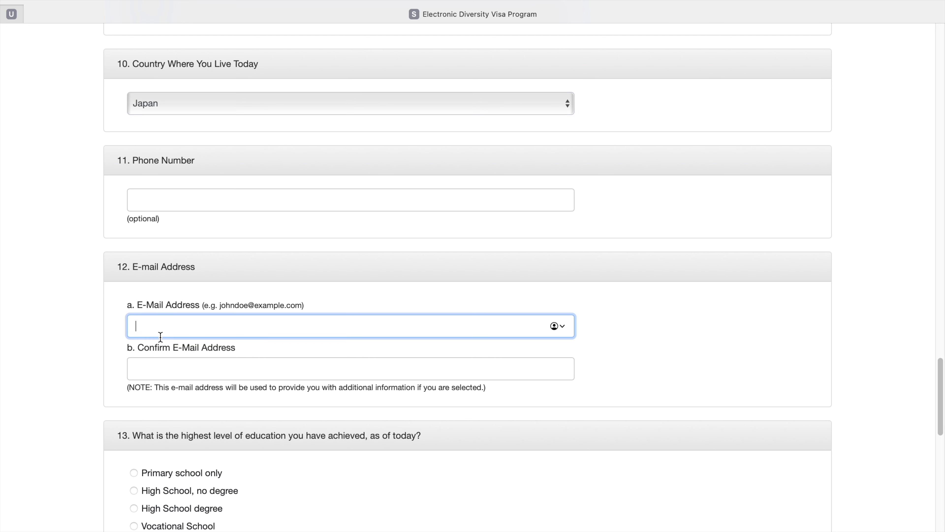
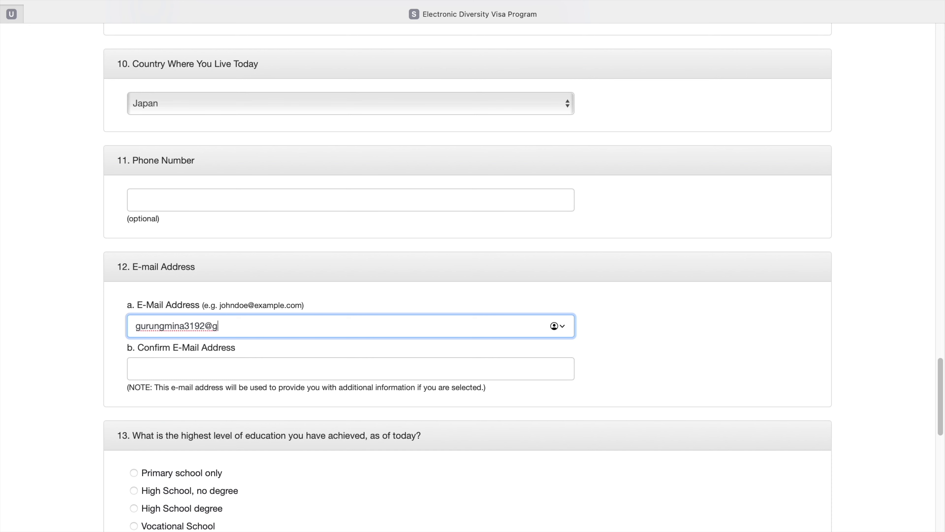
{"action": "left_click", "coordinate": [166, 363]}
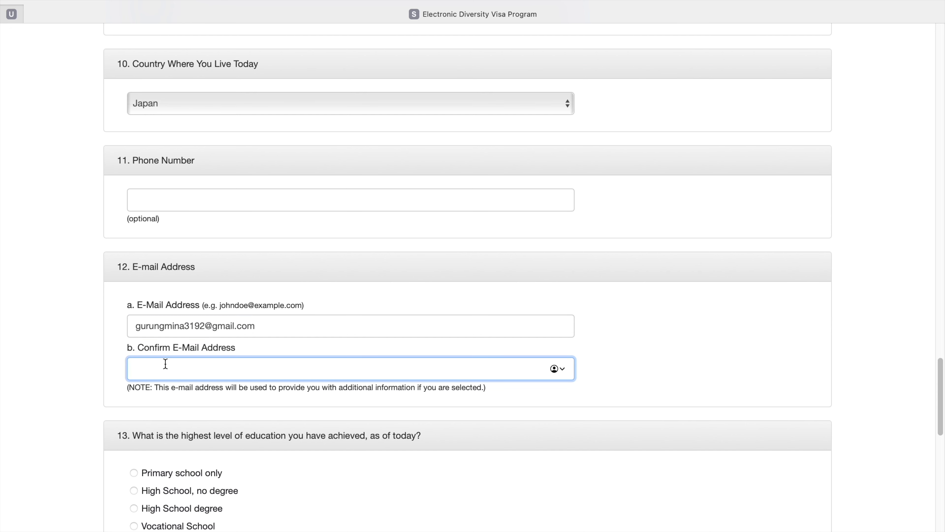
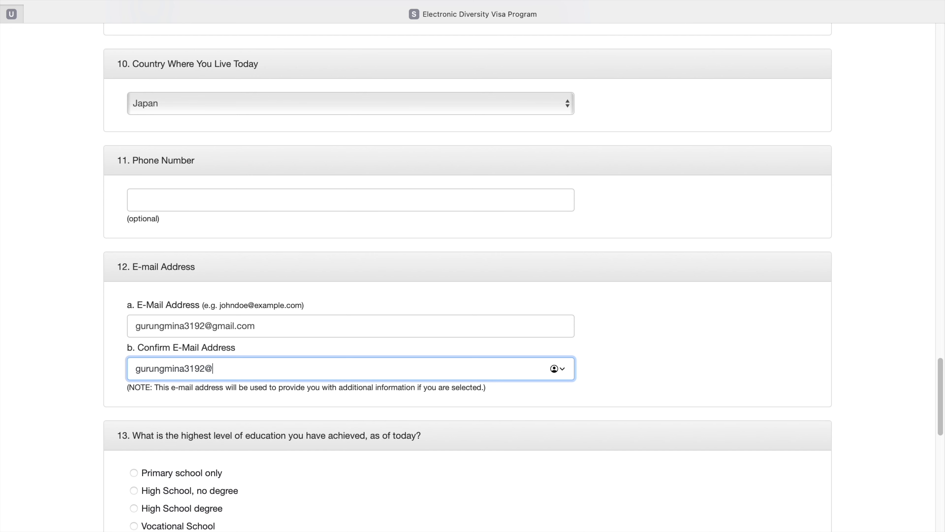
Select High School degree as highest education and Unmarried as marital status.
{"action": "scroll", "coordinate": [149, 410], "scroll_direction": "down", "scroll_amount": 5}
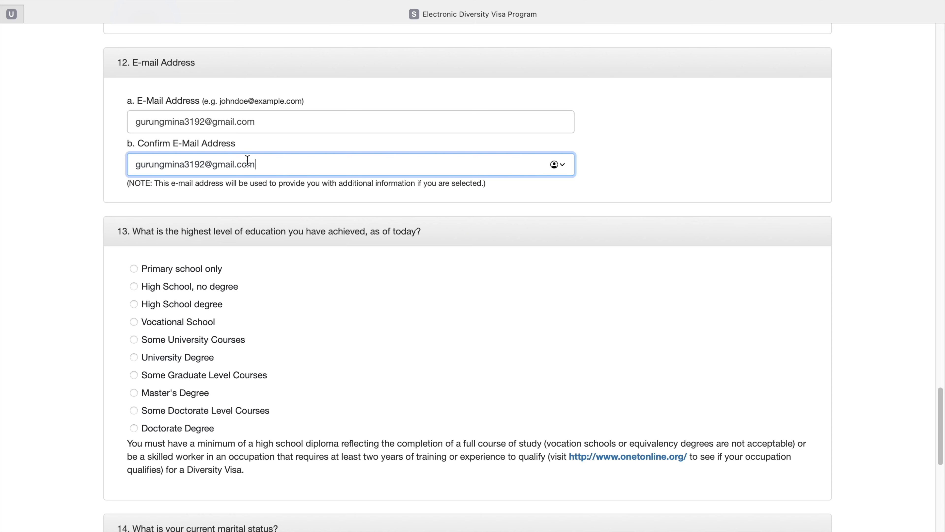
{"action": "left_click", "coordinate": [135, 304]}
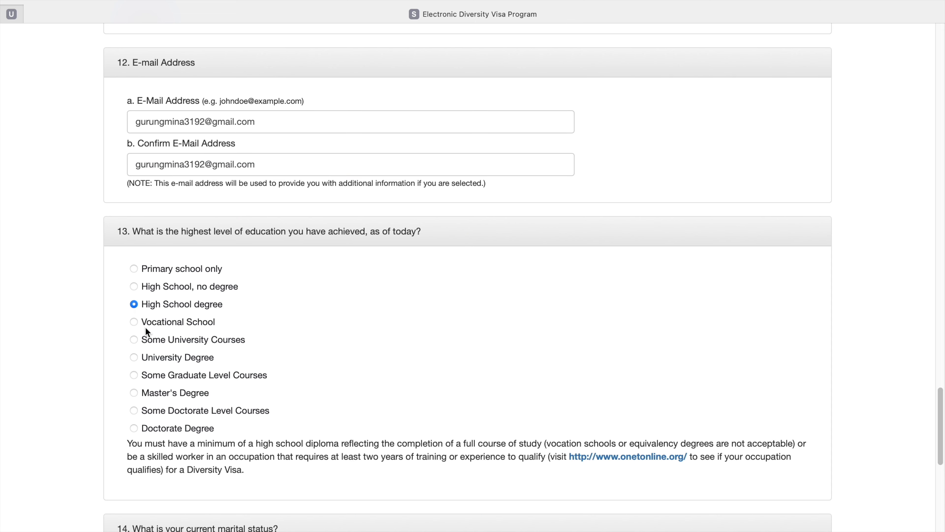
{"action": "scroll", "coordinate": [141, 313], "scroll_direction": "down", "scroll_amount": 8}
{"action": "scroll", "coordinate": [130, 294], "scroll_direction": "down", "scroll_amount": 4}
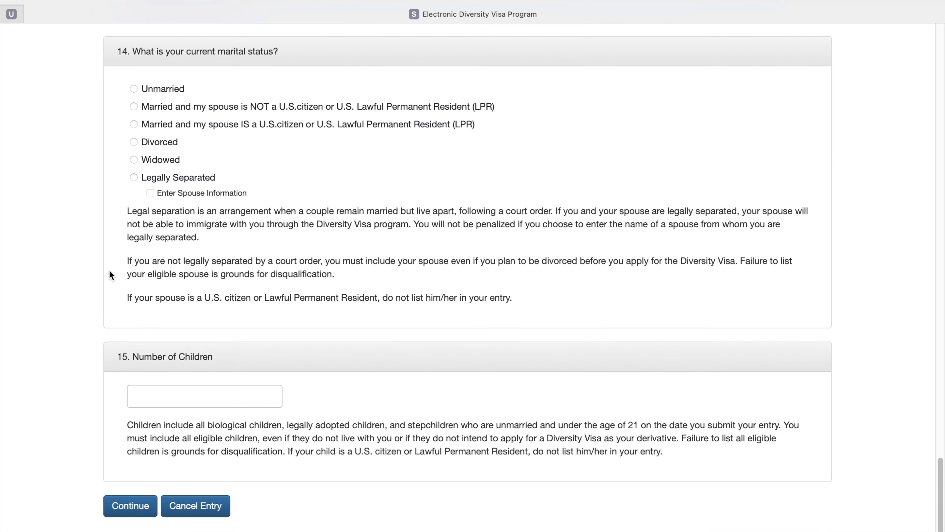
{"action": "left_click", "coordinate": [133, 94]}
Look over the completed form and continue to the entry review.
{"action": "scroll", "coordinate": [154, 208], "scroll_direction": "up", "scroll_amount": 7}
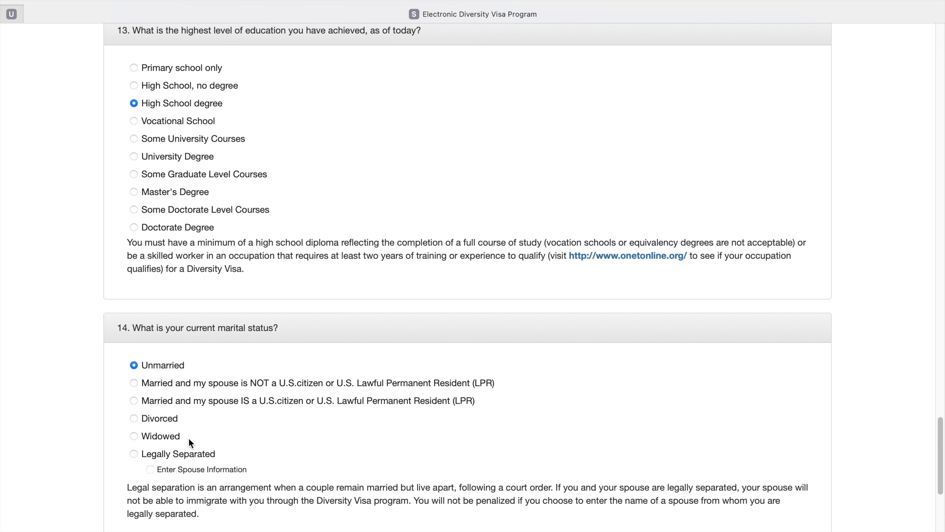
{"action": "scroll", "coordinate": [190, 441], "scroll_direction": "down", "scroll_amount": 2}
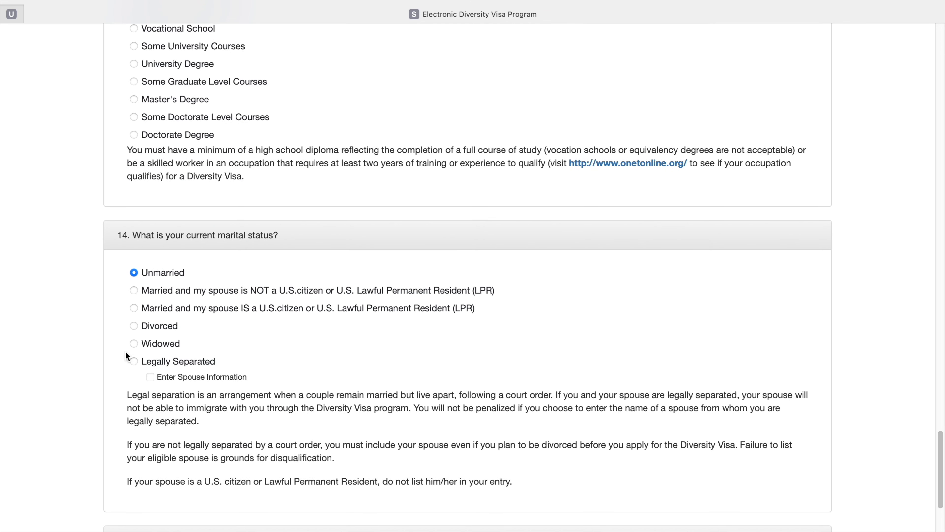
{"action": "scroll", "coordinate": [173, 351], "scroll_direction": "up", "scroll_amount": 6}
{"action": "scroll", "coordinate": [175, 348], "scroll_direction": "down", "scroll_amount": 12}
{"action": "scroll", "coordinate": [174, 348], "scroll_direction": "down", "scroll_amount": 1}
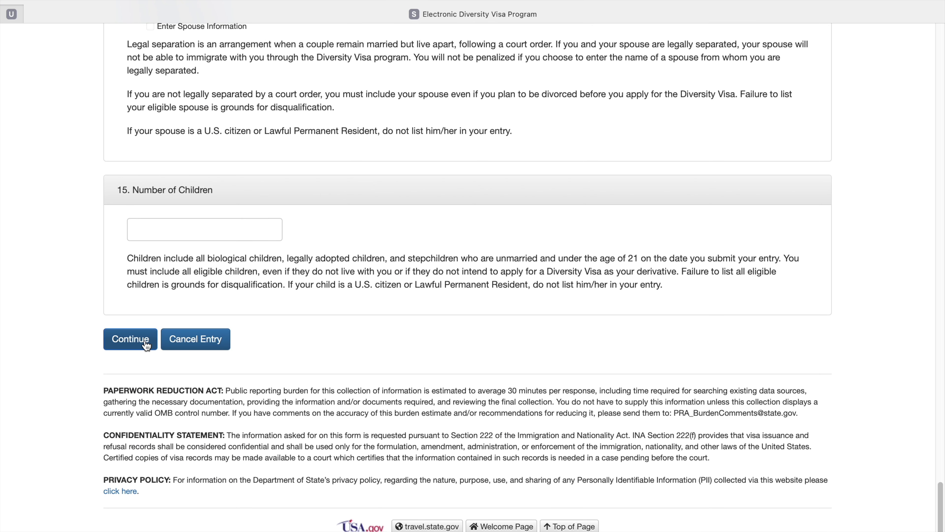
{"action": "scroll", "coordinate": [148, 349], "scroll_direction": "up", "scroll_amount": 1}
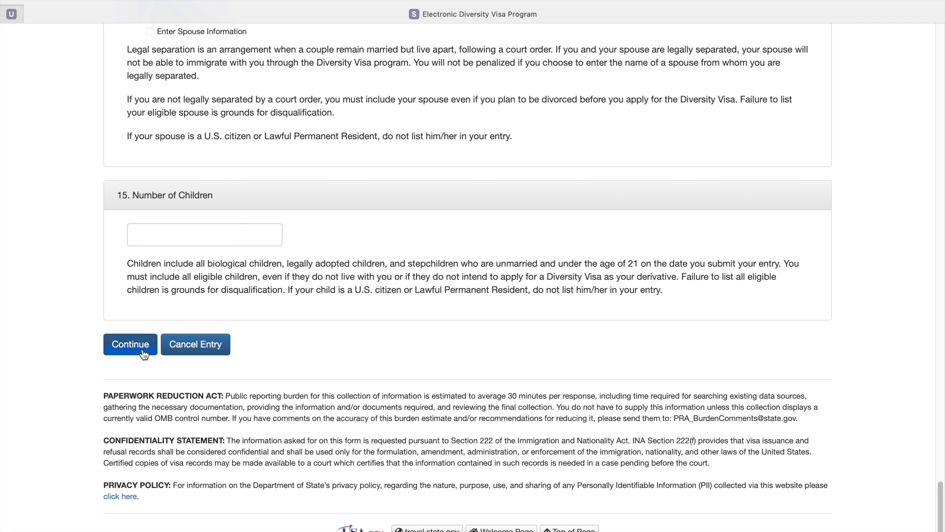
{"action": "left_click", "coordinate": [145, 354]}
{"action": "scroll", "coordinate": [236, 260], "scroll_direction": "down", "scroll_amount": 1}
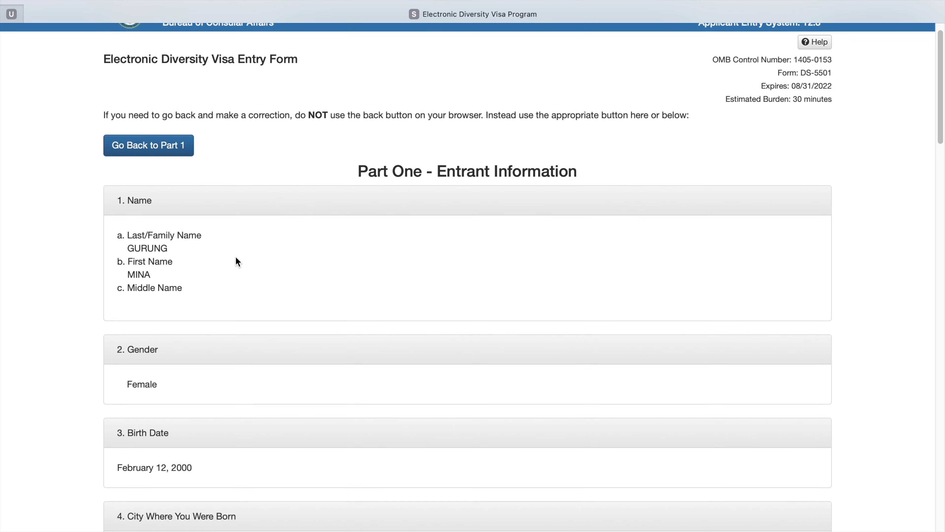
{"action": "scroll", "coordinate": [252, 226], "scroll_direction": "down", "scroll_amount": 4}
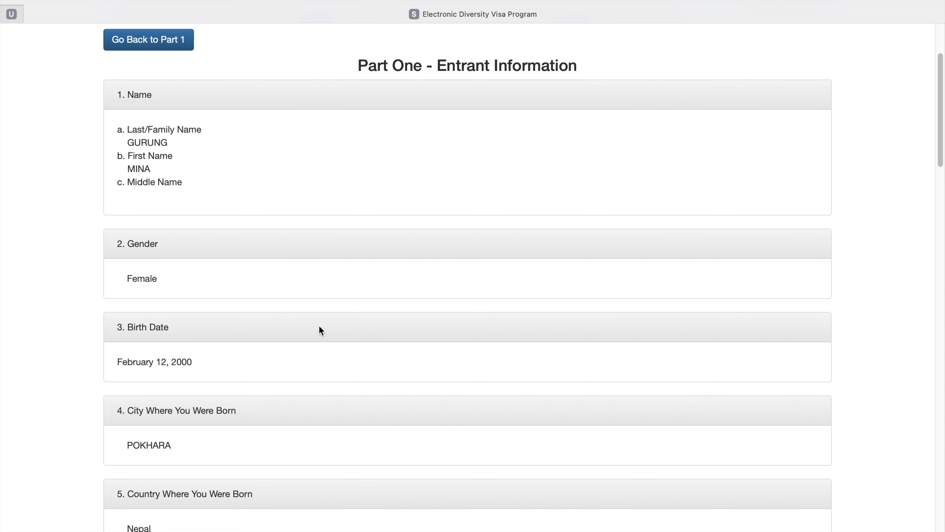
{"action": "scroll", "coordinate": [175, 298], "scroll_direction": "down", "scroll_amount": 4}
{"action": "scroll", "coordinate": [175, 298], "scroll_direction": "down", "scroll_amount": 4}
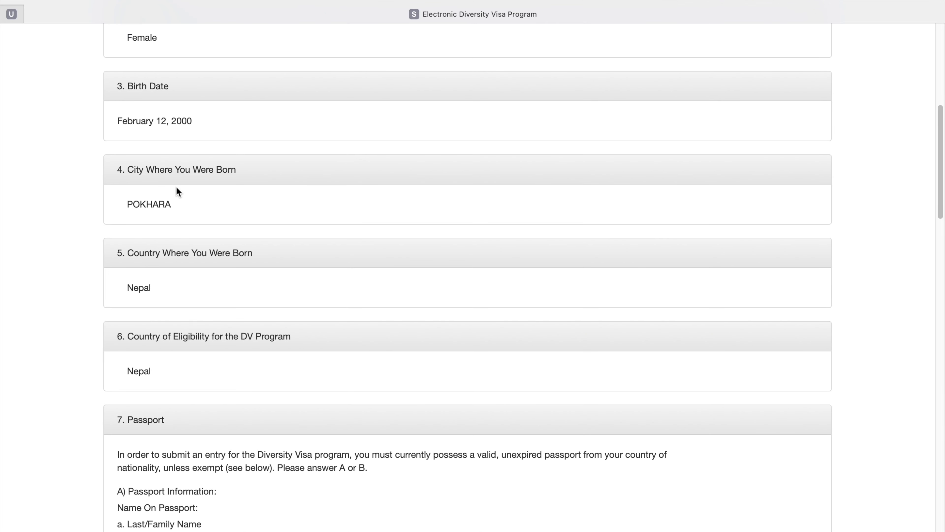
{"action": "scroll", "coordinate": [177, 190], "scroll_direction": "down", "scroll_amount": 10}
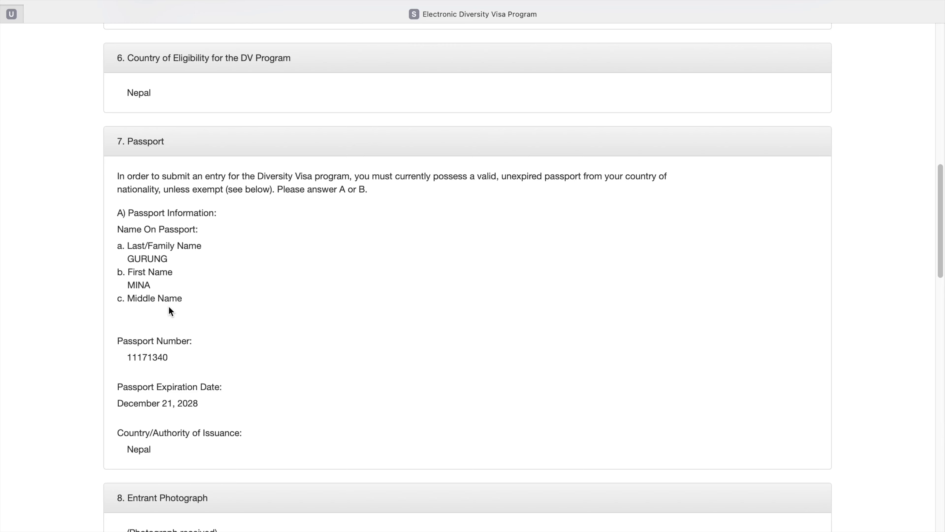
{"action": "scroll", "coordinate": [185, 365], "scroll_direction": "up", "scroll_amount": 1}
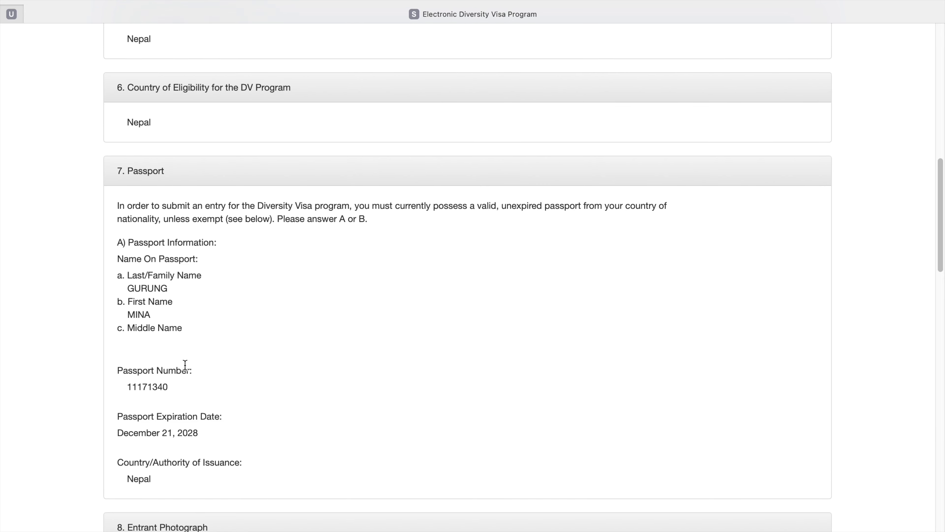
{"action": "scroll", "coordinate": [185, 365], "scroll_direction": "down", "scroll_amount": 20}
{"action": "scroll", "coordinate": [187, 369], "scroll_direction": "down", "scroll_amount": 15}
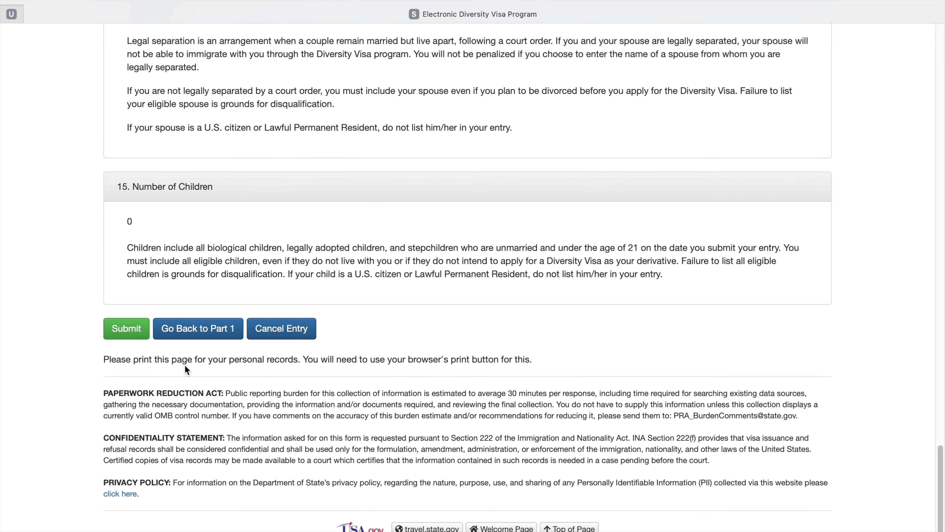
{"action": "scroll", "coordinate": [131, 342], "scroll_direction": "up", "scroll_amount": 20}
{"action": "scroll", "coordinate": [212, 296], "scroll_direction": "up", "scroll_amount": 10}
{"action": "scroll", "coordinate": [211, 295], "scroll_direction": "down", "scroll_amount": 20}
{"action": "scroll", "coordinate": [221, 246], "scroll_direction": "up", "scroll_amount": 20}
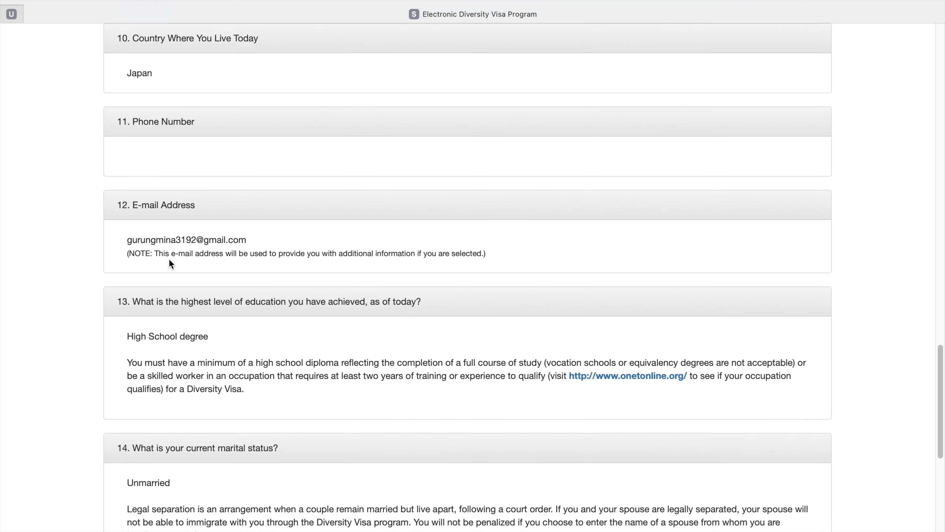
{"action": "scroll", "coordinate": [145, 187], "scroll_direction": "up", "scroll_amount": 5}
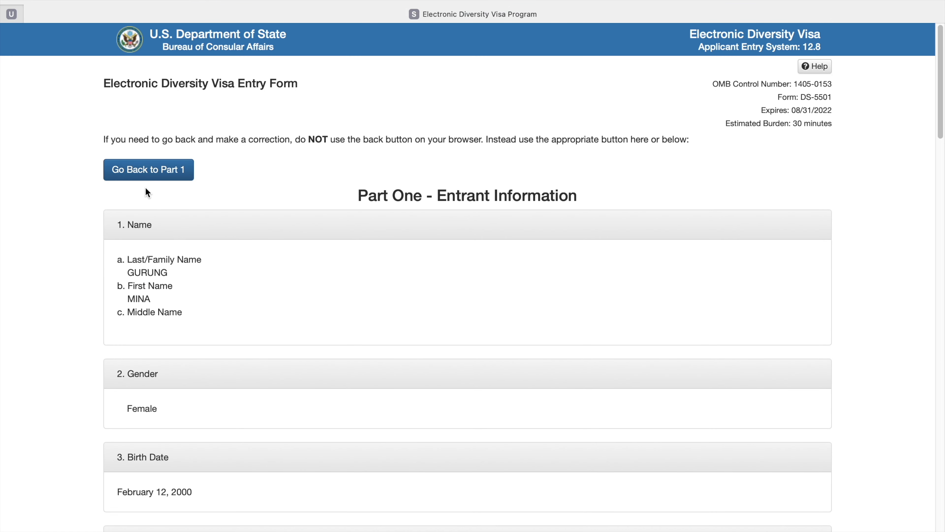
{"action": "scroll", "coordinate": [192, 244], "scroll_direction": "down", "scroll_amount": 20}
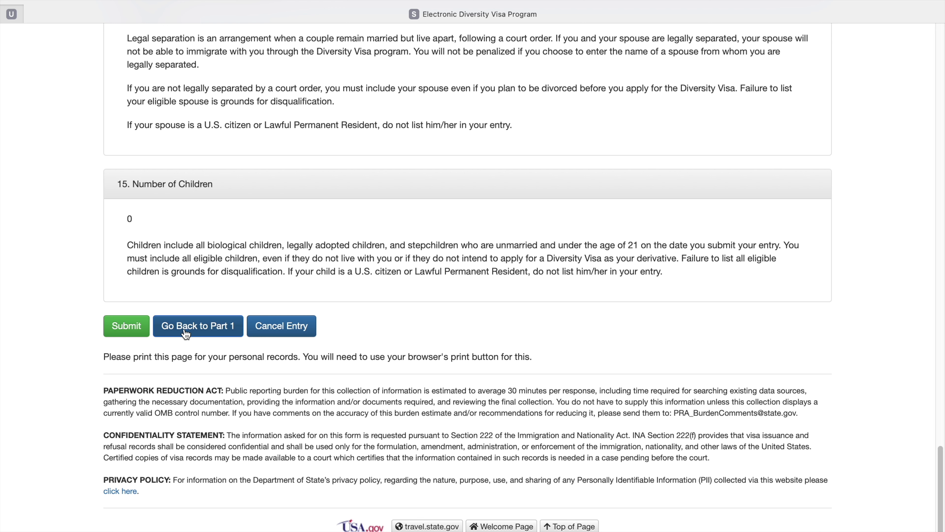
{"action": "left_click", "coordinate": [127, 328]}
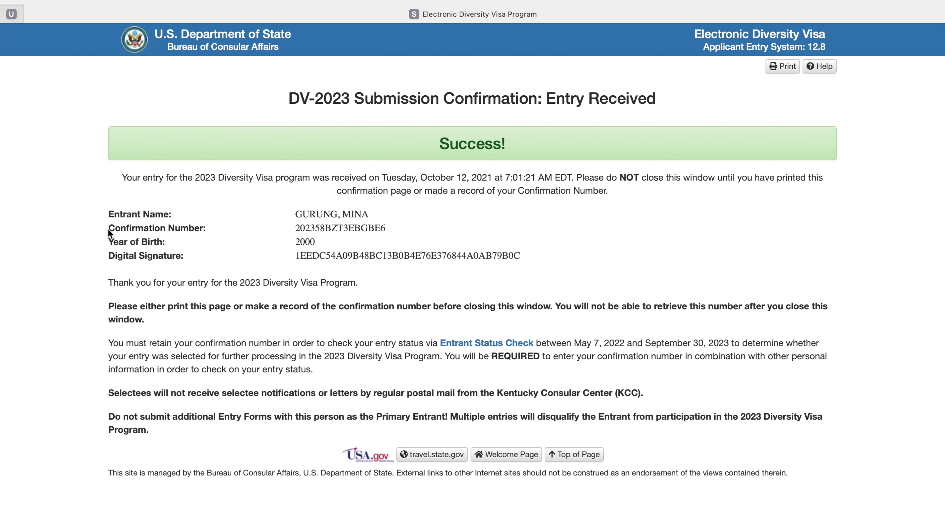
Highlight the Confirmation Number line on the Success page to record it, then clear the highlight.
{"action": "left_click_drag", "start_coordinate": [108, 228], "coordinate": [395, 227]}
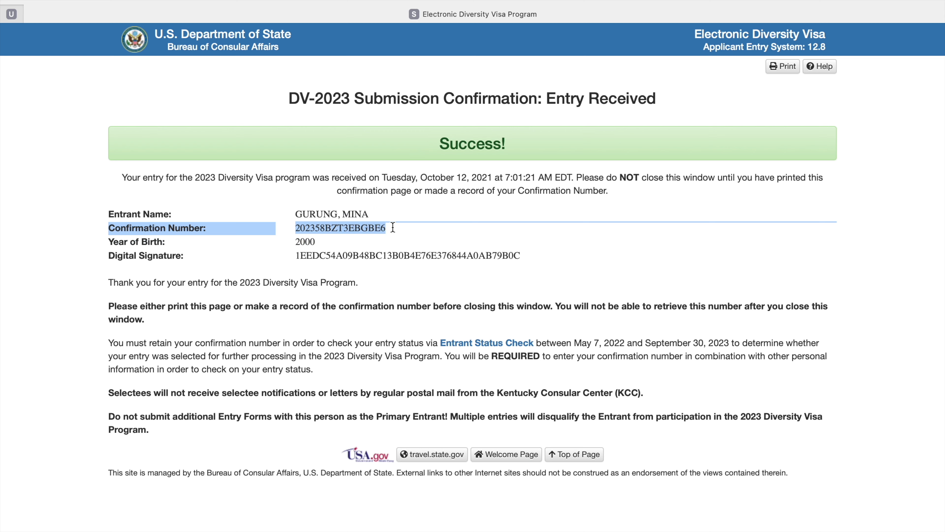
{"action": "left_click", "coordinate": [393, 228]}
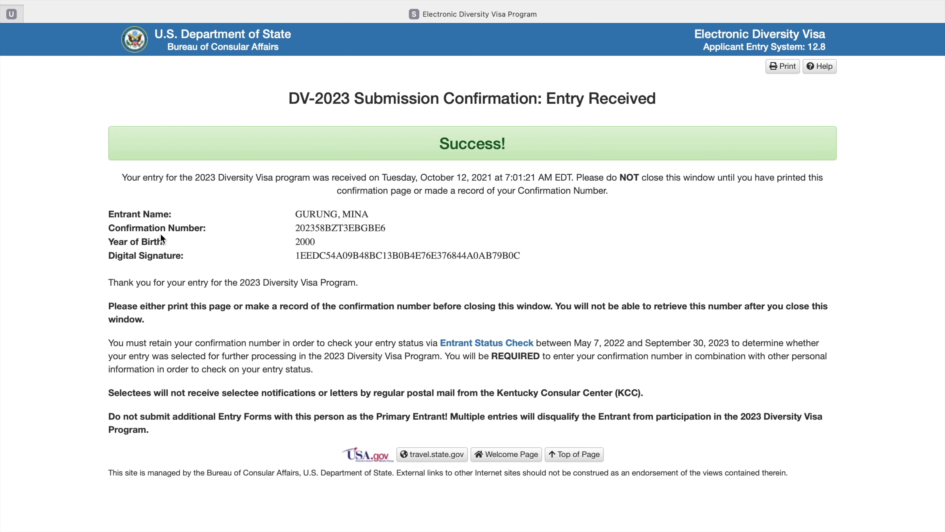